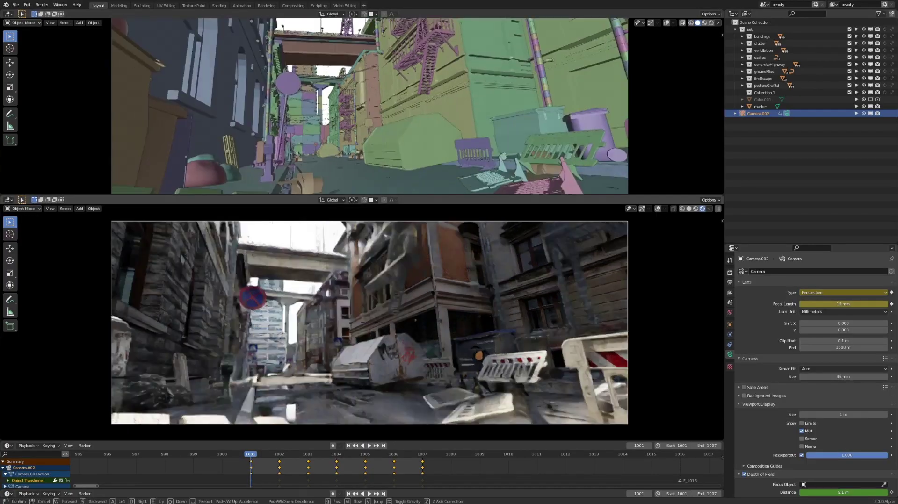
pyautogui.press('w')
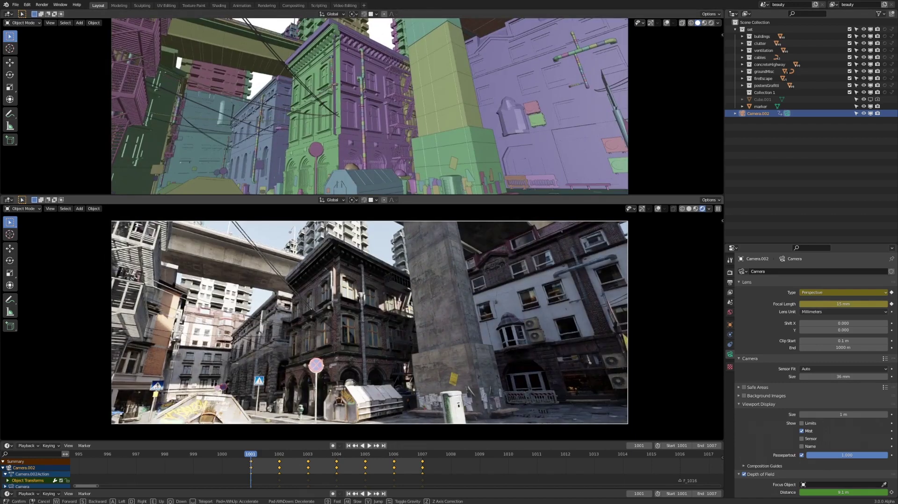
# Fit the brightened street render to the frame in both the right and left viewers
pyautogui.press('w')
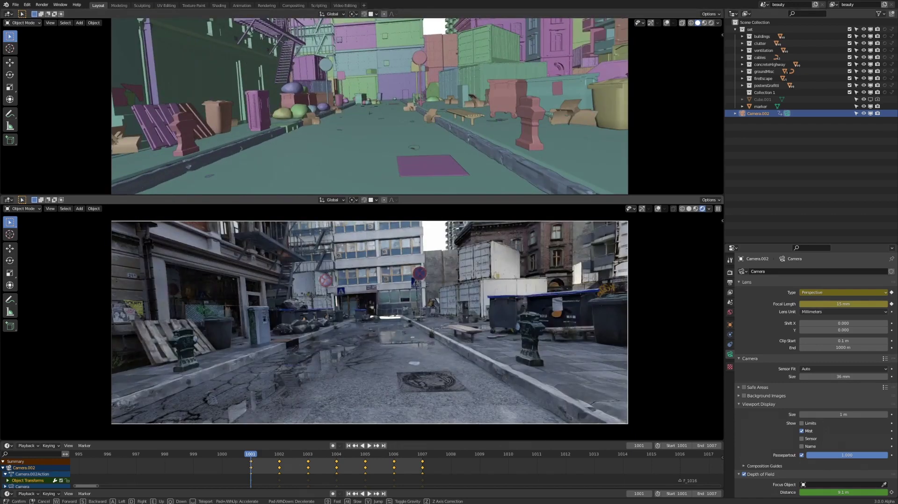
pyautogui.press('w')
pyautogui.press('Escape')
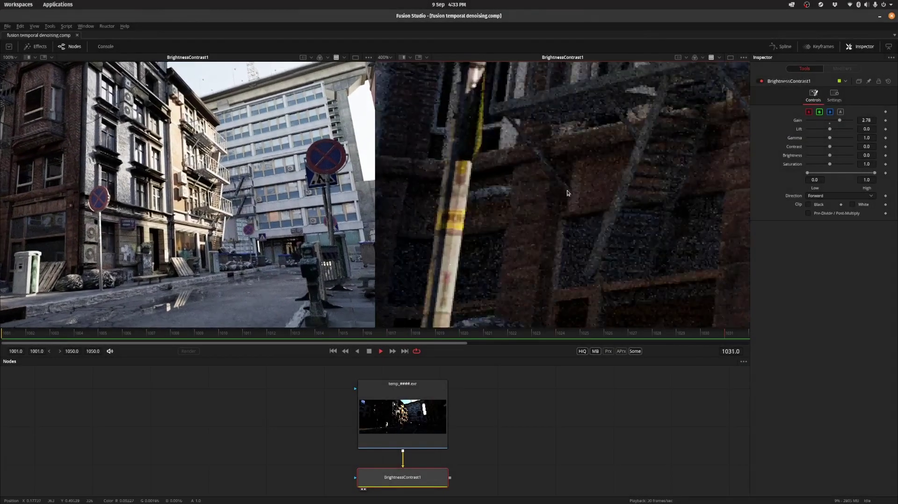
pyautogui.hotkey('ctrl', 'f')
pyautogui.click(290, 202)
pyautogui.hotkey('ctrl', 'f')
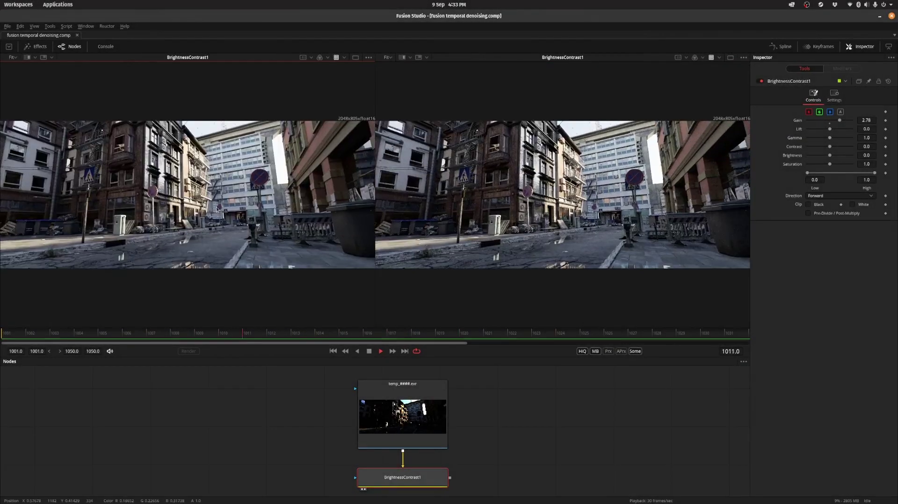
# Give the node graph more height, then play and stop the render sequence
pyautogui.moveTo(399, 357); pyautogui.dragTo(411, 304)
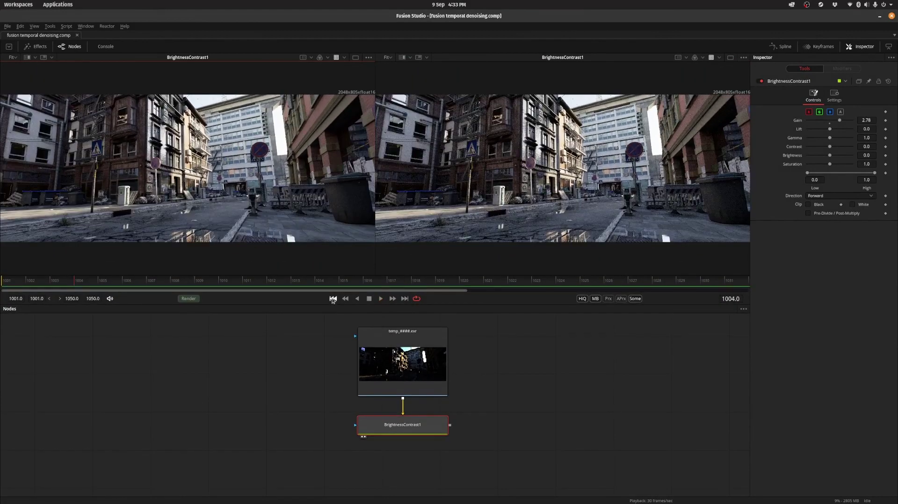
pyautogui.click(381, 298)
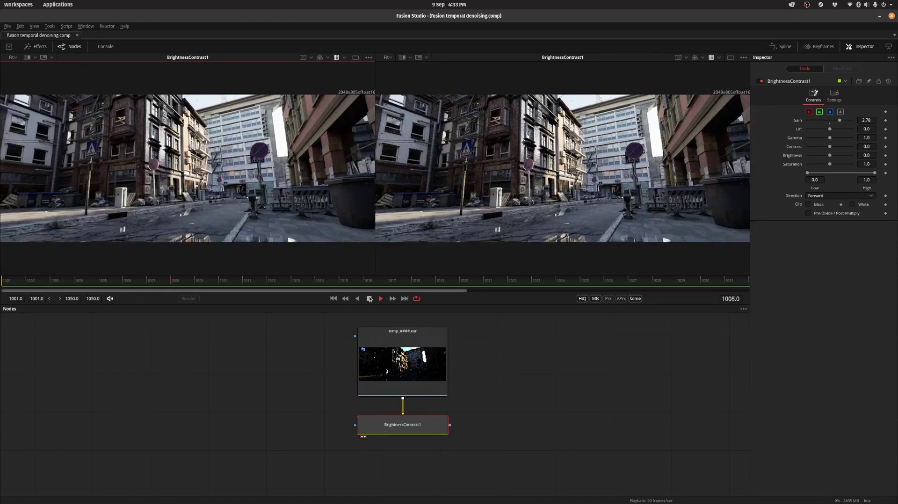
pyautogui.click(369, 299)
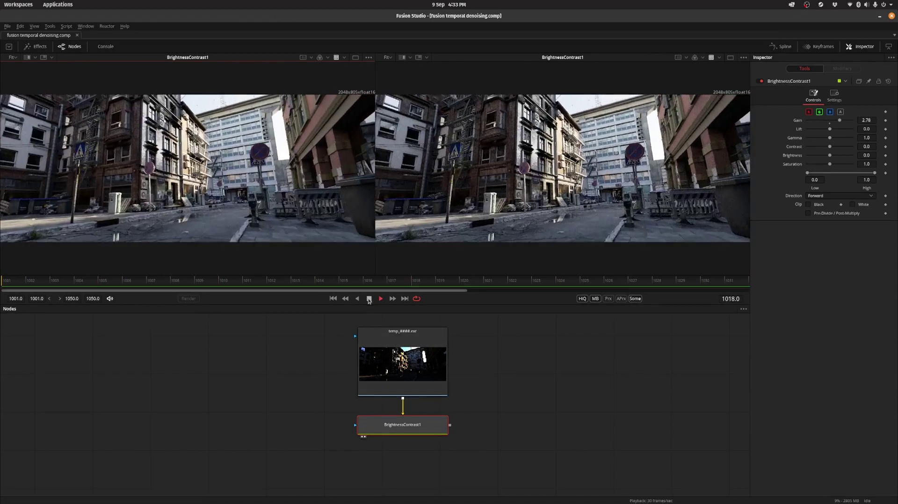
pyautogui.click(703, 57)
# Show the Vectors channel in the right viewer and scrub frames 1001–1017 to compare the motion
pyautogui.click(710, 112)
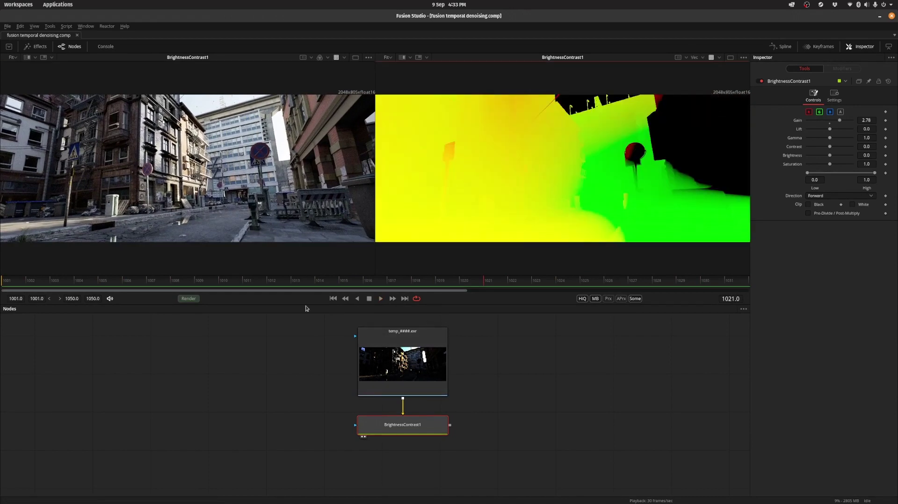
pyautogui.moveTo(298, 282); pyautogui.dragTo(489, 276)
pyautogui.moveTo(400, 282); pyautogui.dragTo(326, 282)
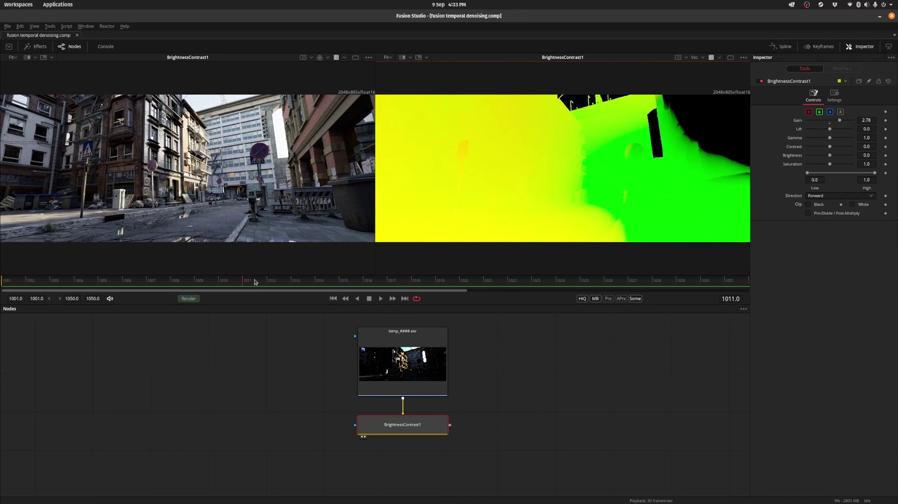
pyautogui.moveTo(256, 282); pyautogui.dragTo(408, 283)
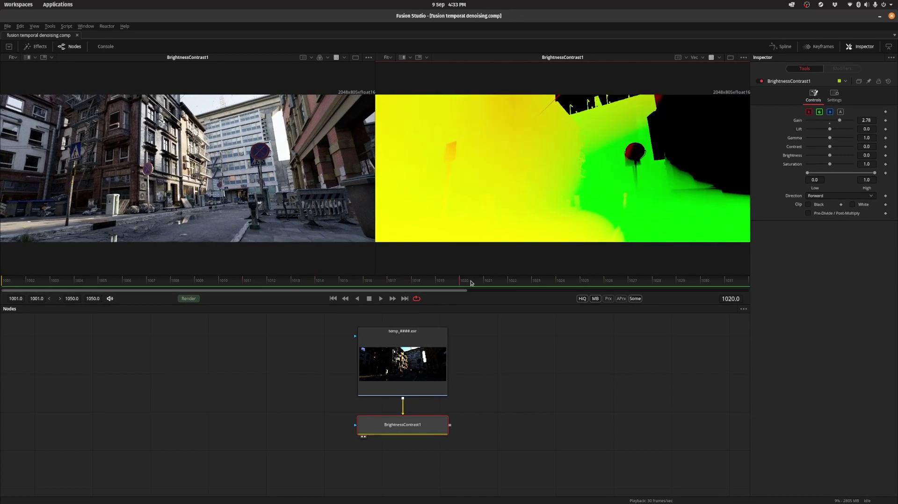
pyautogui.moveTo(469, 282); pyautogui.dragTo(347, 281)
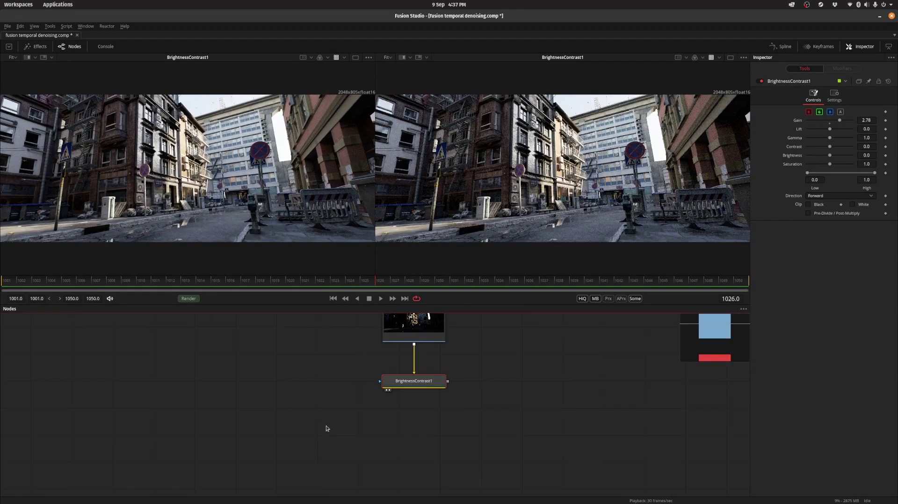
# Add TimeSpeed1 beside BrightnessContrast1 with Delay 1 and Nearest interpolation
pyautogui.hotkey('shift', 'space')
pyautogui.write('time')
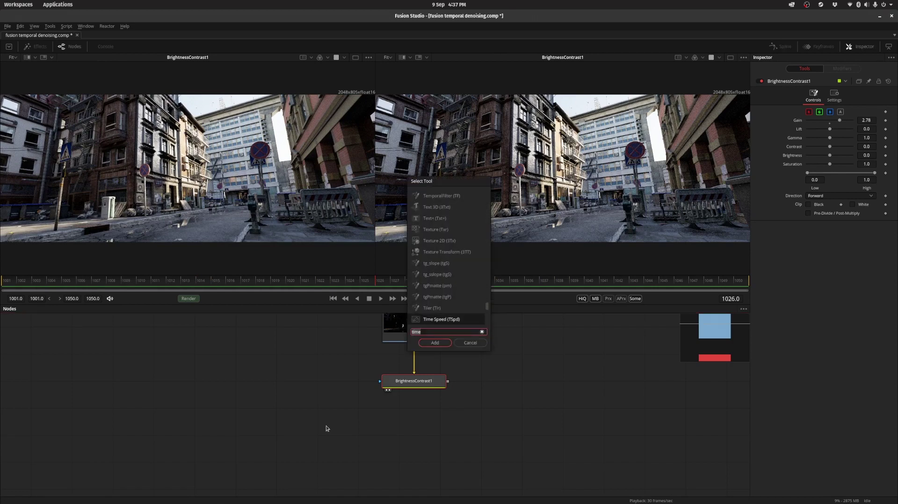
pyautogui.press('Return')
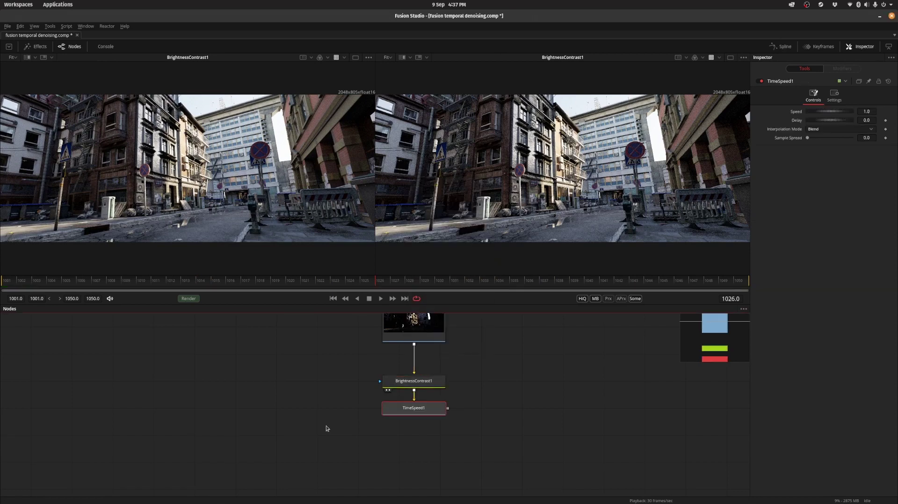
pyautogui.moveTo(414, 408); pyautogui.dragTo(321, 408)
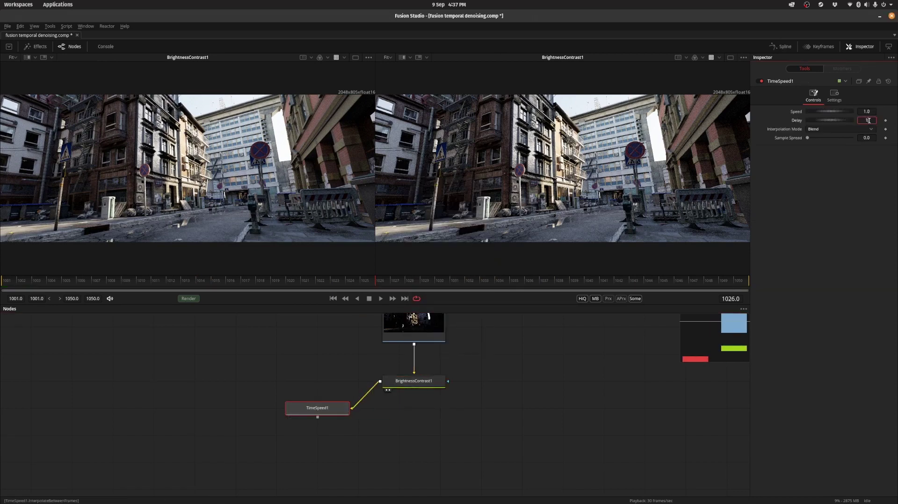
pyautogui.press('Return')
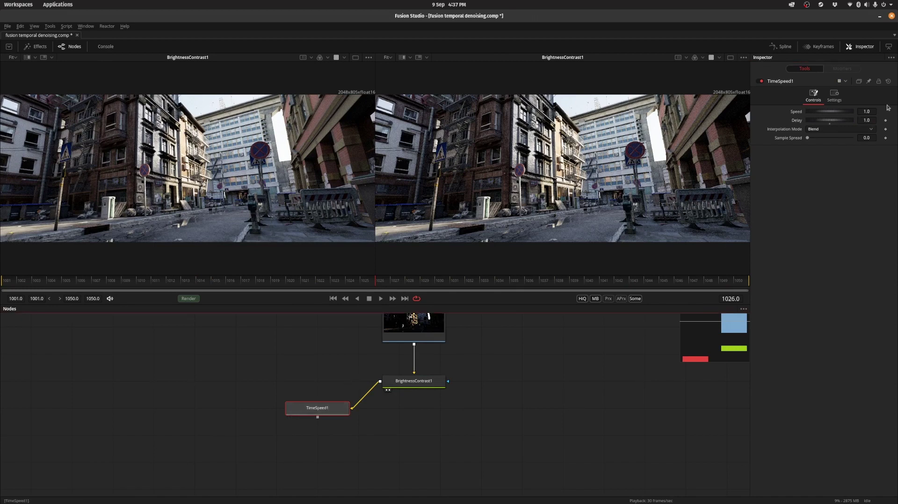
pyautogui.click(827, 130)
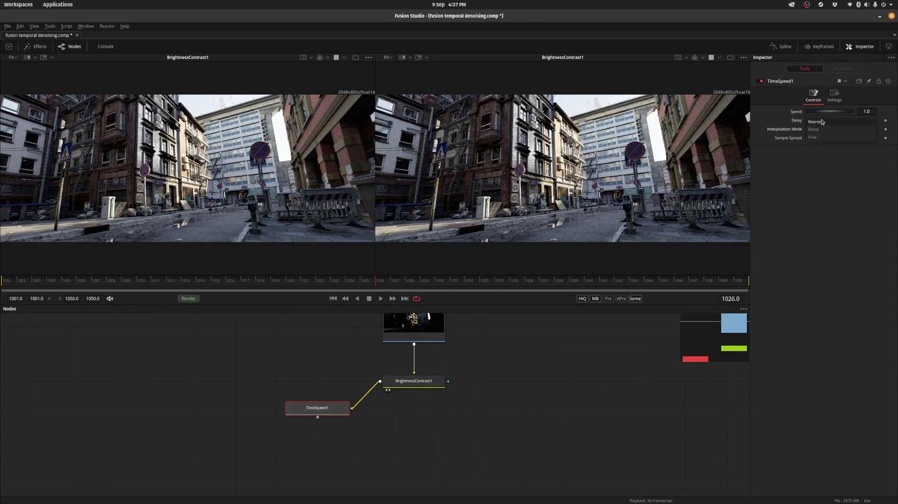
pyautogui.click(822, 122)
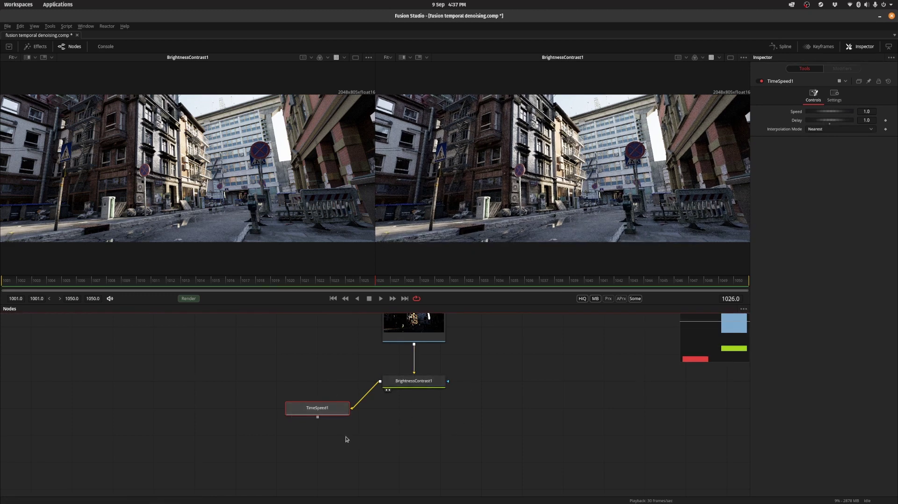
# Paste a copy as TimeSpeed1_1, fed by BrightnessContrast1, with Delay -1
pyautogui.click(501, 414)
pyautogui.hotkey('ctrl', 'v')
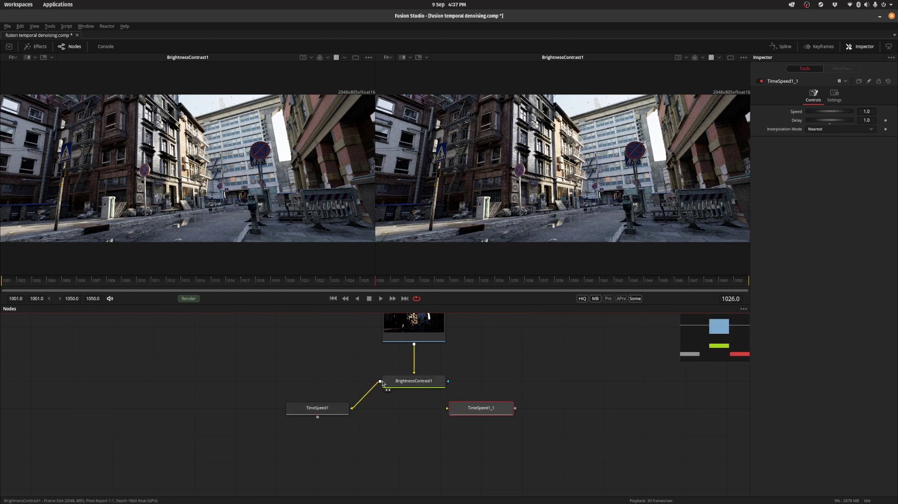
pyautogui.moveTo(380, 381); pyautogui.dragTo(489, 409)
pyautogui.press('2')
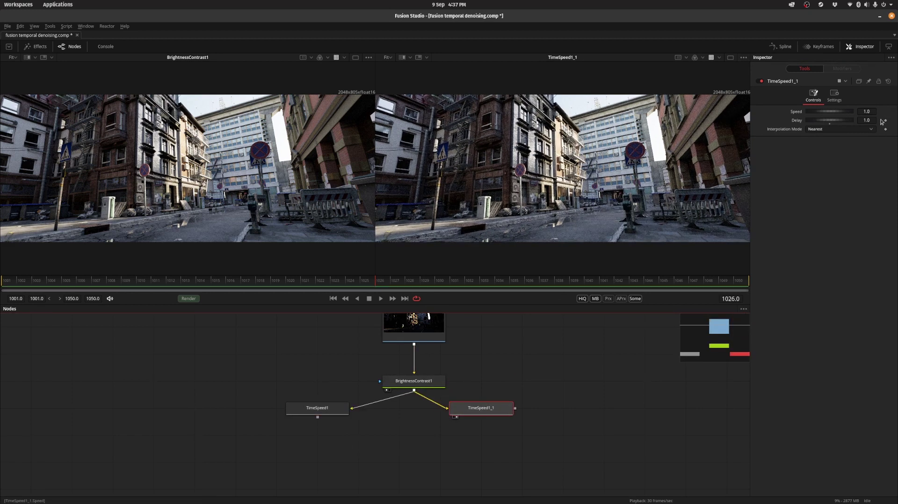
pyautogui.click(864, 120)
pyautogui.write('-1')
pyautogui.press('Tab')
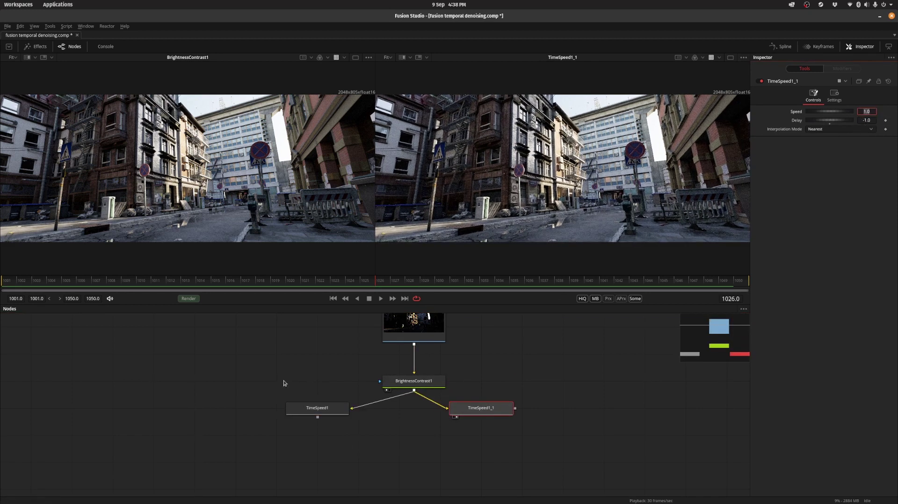
# Check TimeSpeed1, BrightnessContrast1 and TimeSpeed1_1 in the right viewer and reposition TimeSpeed1_1
pyautogui.click(293, 417)
pyautogui.click(389, 391)
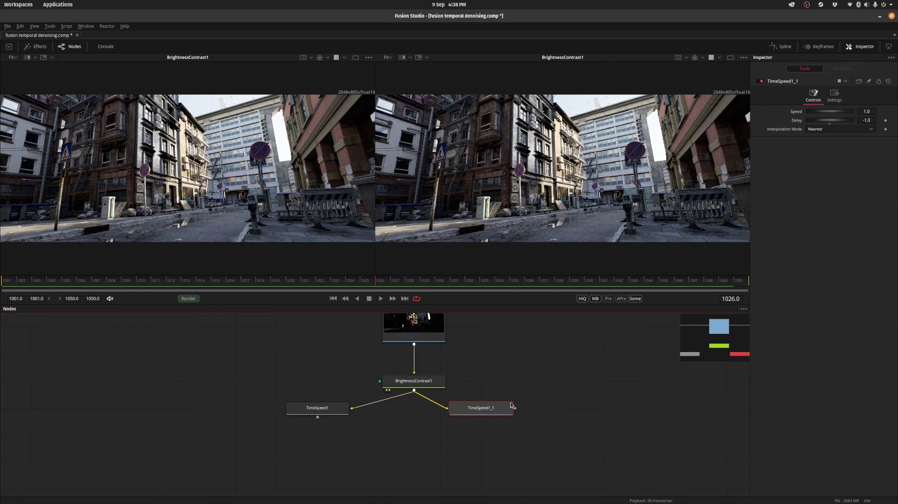
pyautogui.moveTo(494, 409); pyautogui.dragTo(543, 241)
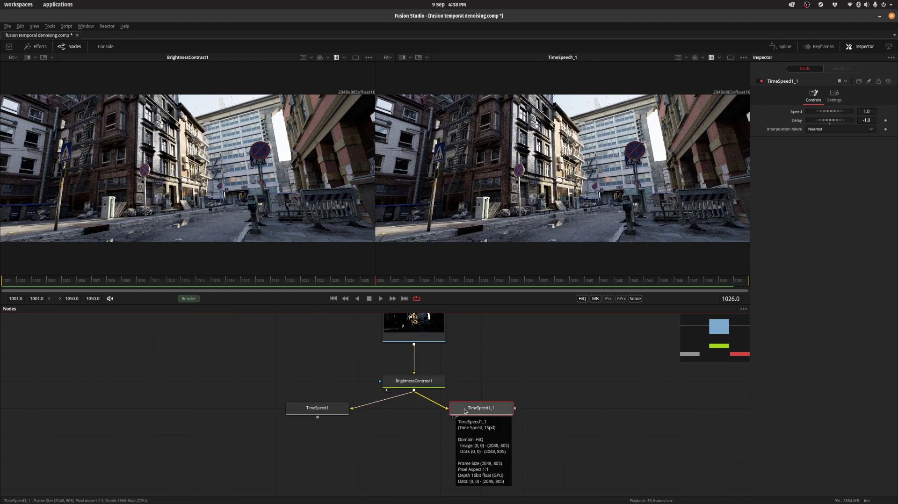
pyautogui.moveTo(456, 406); pyautogui.dragTo(497, 406)
# Add ChannelBooleans1 fed by TimeSpeed1 and show it in the right viewer
pyautogui.moveTo(287, 445); pyautogui.dragTo(333, 425)
pyautogui.click(332, 424)
pyautogui.hotkey('shift', 'space')
pyautogui.write('chan')
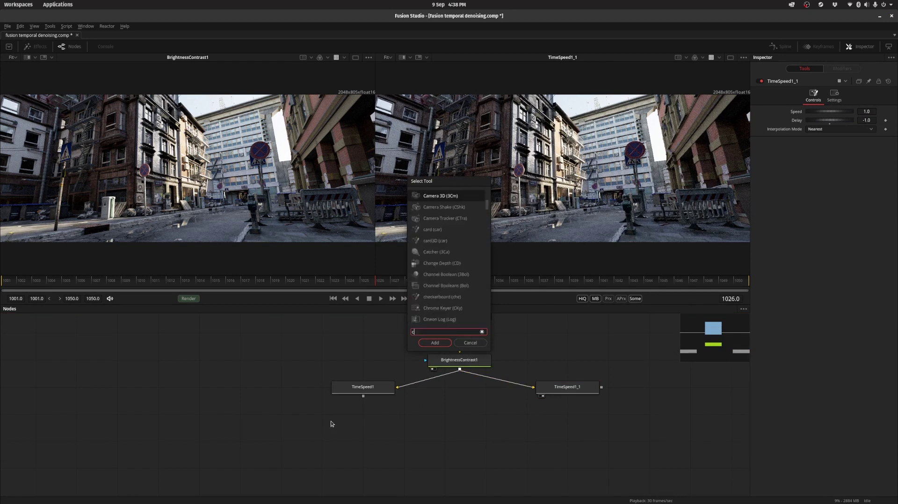
pyautogui.press('Down')
pyautogui.press('Down')
pyautogui.press('Return')
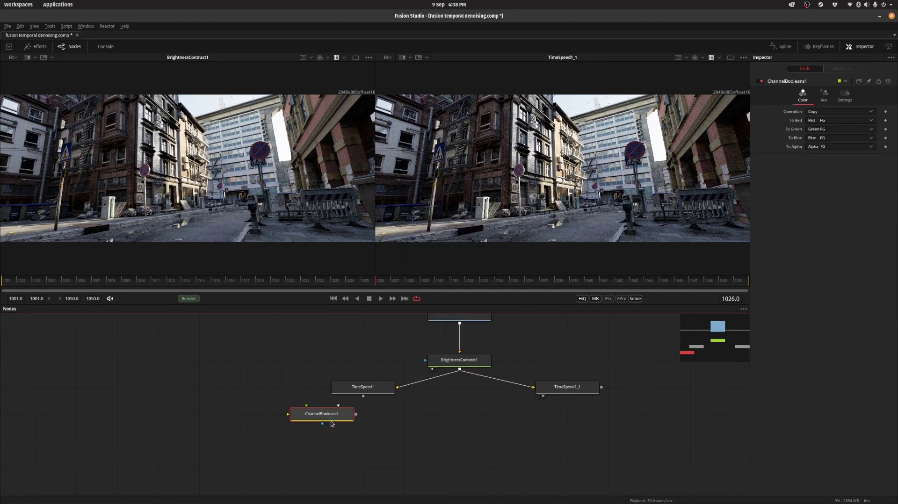
pyautogui.moveTo(363, 396); pyautogui.dragTo(320, 417)
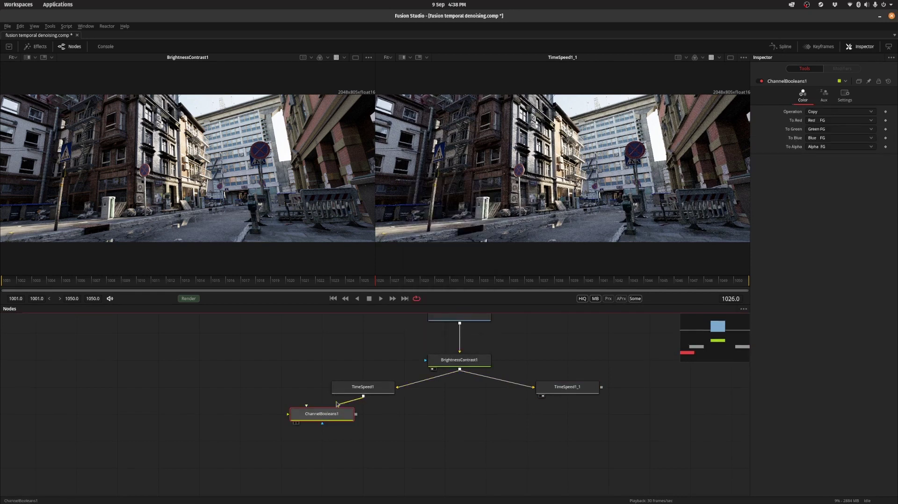
pyautogui.press('2')
# Set ChannelBooleans1's To Red to X Vector FG and To Green to Y Vector FG
pyautogui.click(819, 121)
pyautogui.scroll(-3, 819, 123)
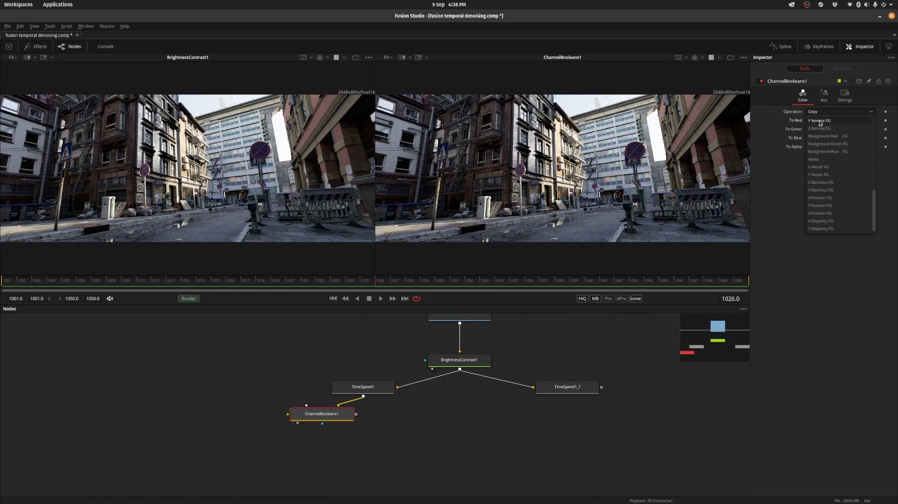
pyautogui.click(826, 175)
pyautogui.click(820, 129)
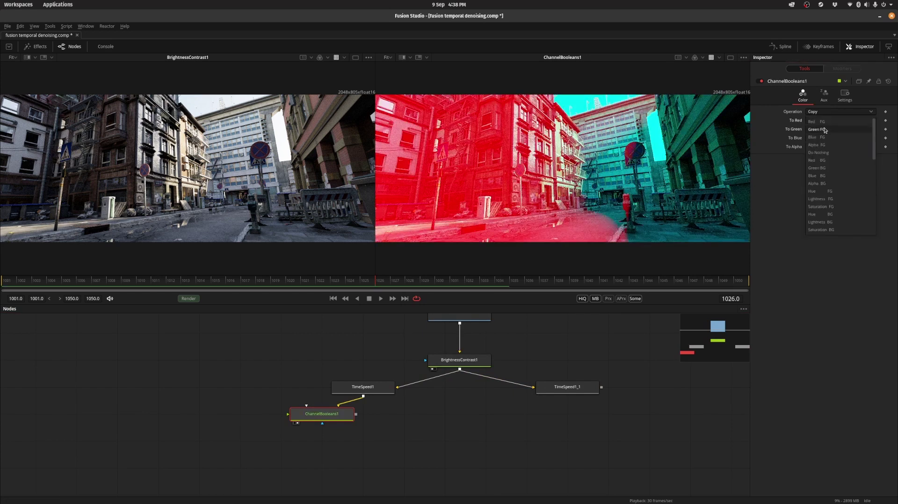
pyautogui.click(823, 176)
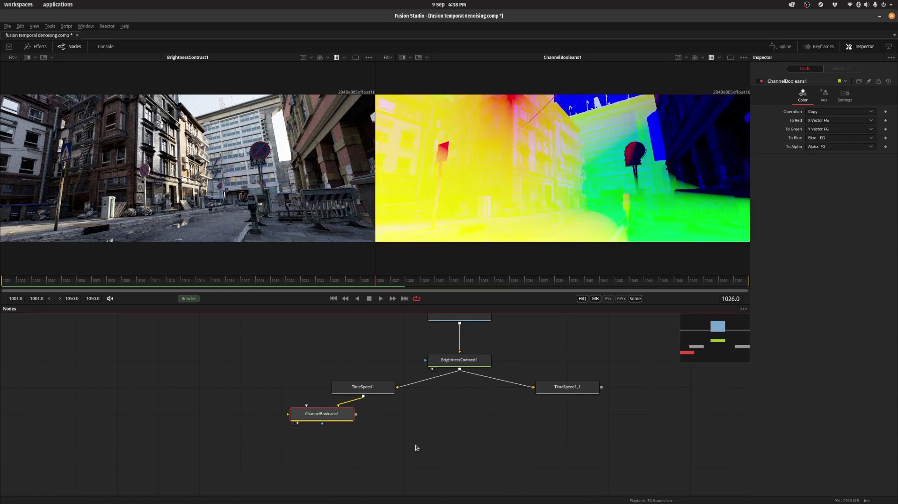
pyautogui.moveTo(307, 413); pyautogui.dragTo(266, 413)
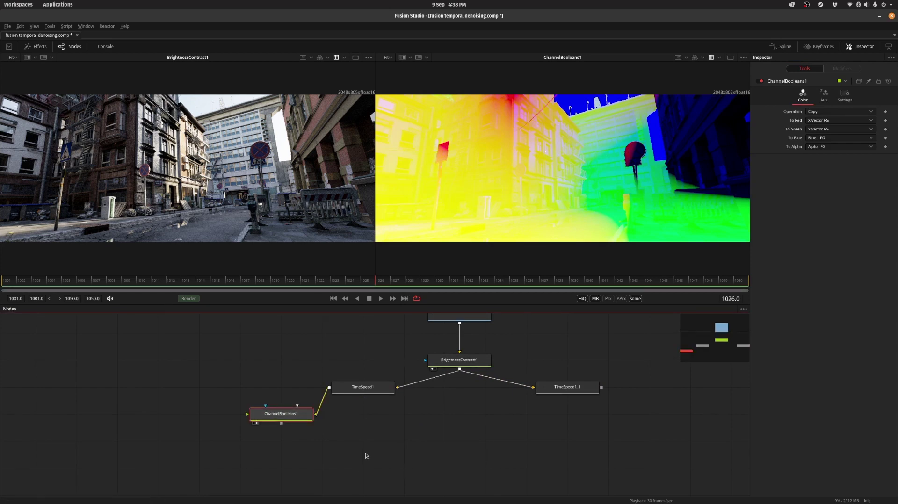
# Check the green and blue channels, then return the right viewer to full colour
pyautogui.press('g')
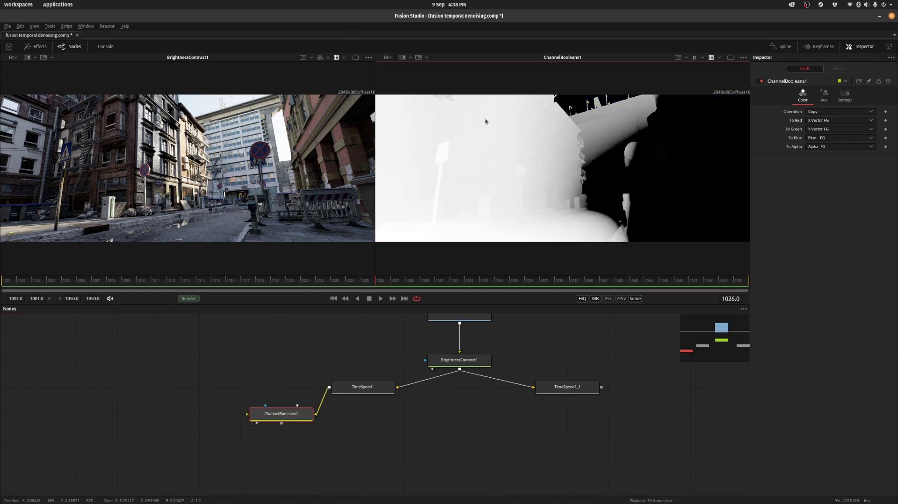
pyautogui.press('b')
pyautogui.press('c')
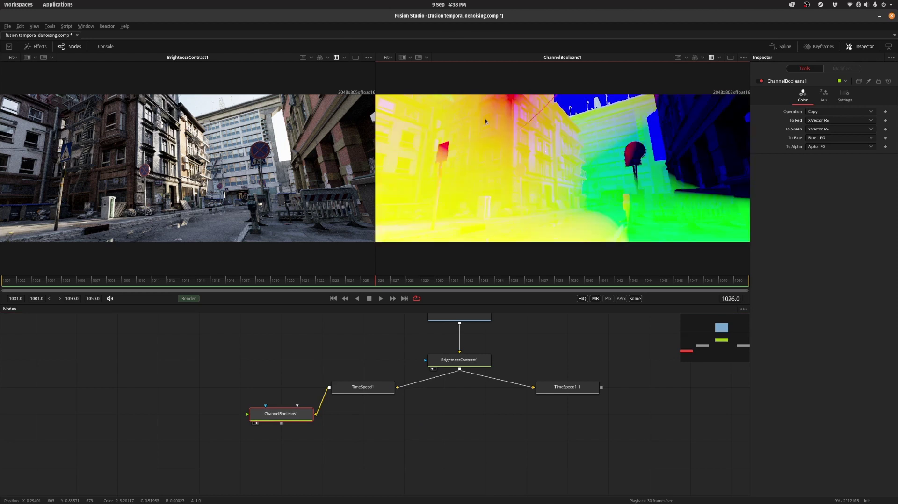
pyautogui.hotkey('shift', 'space')
# Add Displace1 fed by TimeSpeed1 and ChannelBooleans1's vectors, viewed in the right viewer
pyautogui.write('chan')
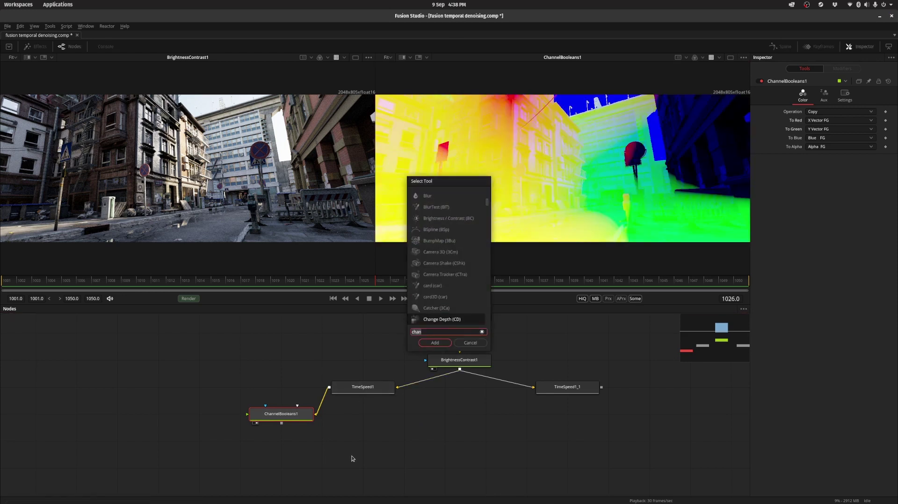
pyautogui.press('BackSpace')
pyautogui.press('BackSpace')
pyautogui.press('BackSpace')
pyautogui.press('BackSpace')
pyautogui.write('displ')
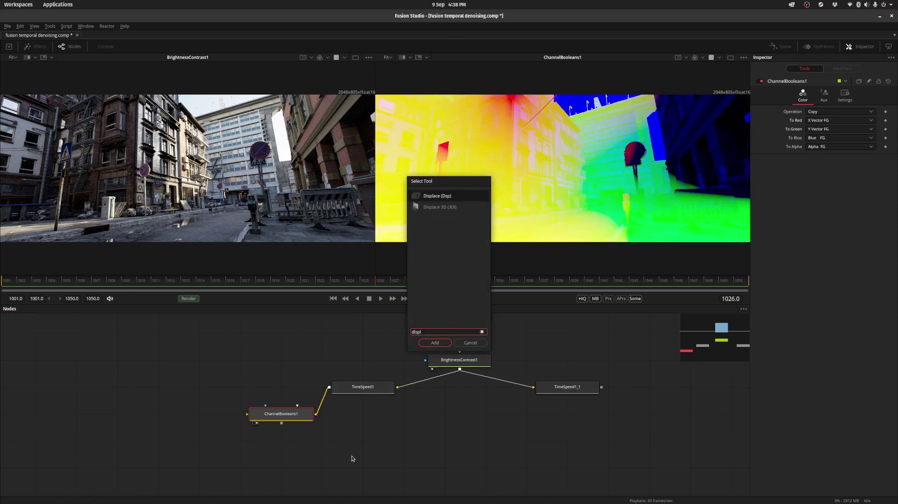
pyautogui.press('Return')
pyautogui.moveTo(216, 415); pyautogui.dragTo(380, 442)
pyautogui.moveTo(330, 387); pyautogui.dragTo(360, 439)
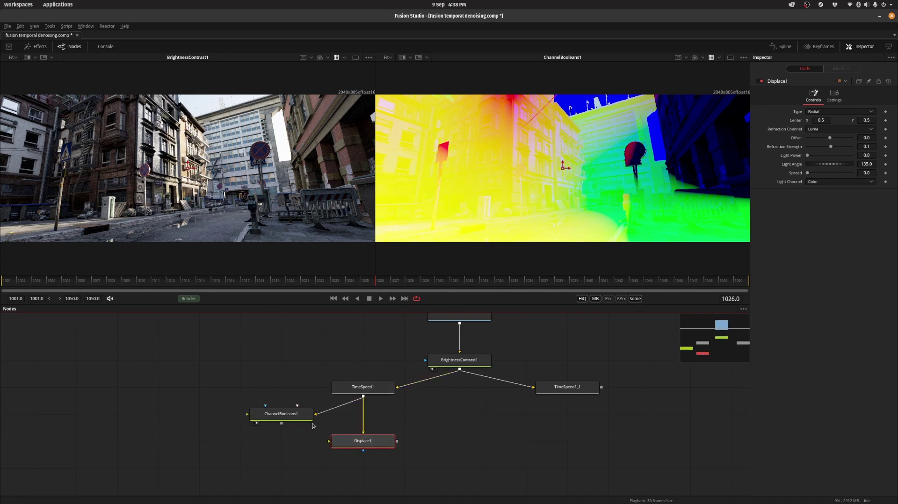
pyautogui.moveTo(282, 424); pyautogui.dragTo(356, 444)
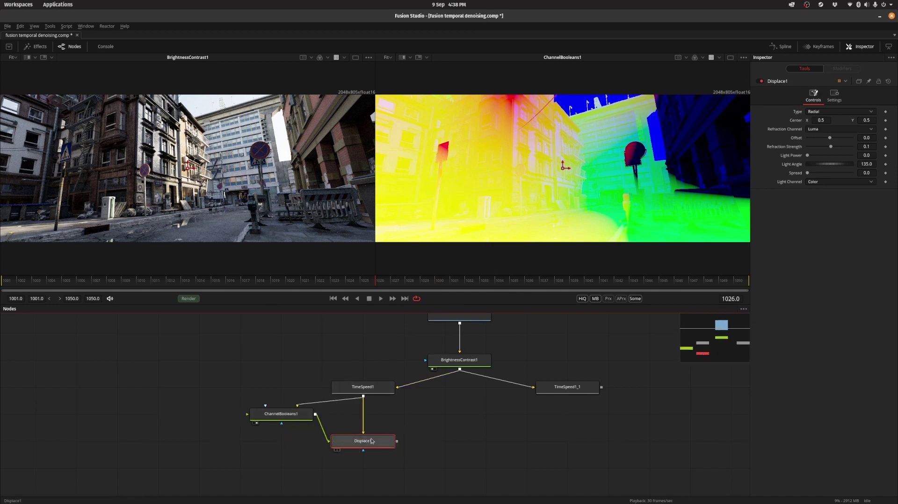
pyautogui.press('2')
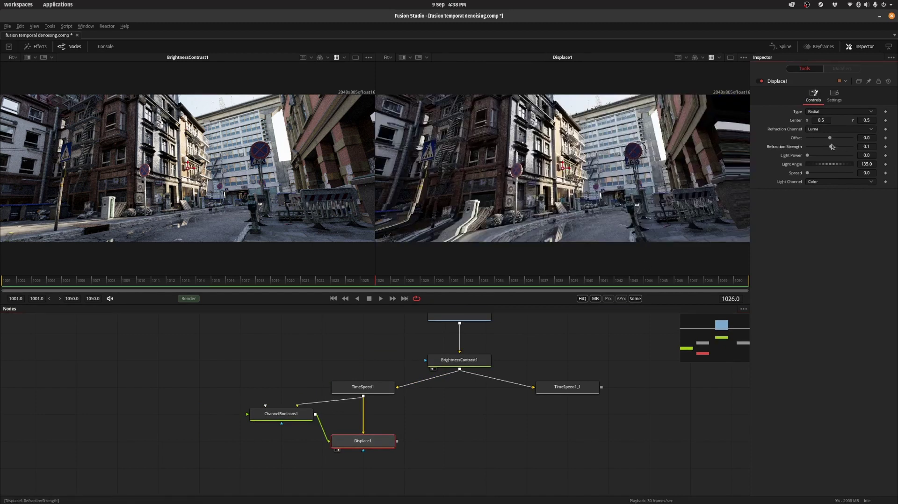
# Set Displace1 to XY type with X and Y Refraction both 1/2048 (0.000488)
pyautogui.moveTo(832, 146)
pyautogui.mouseDown()
pyautogui.moveTo(841, 152)
pyautogui.moveTo(827, 147)
pyautogui.mouseUp()
pyautogui.click(822, 112)
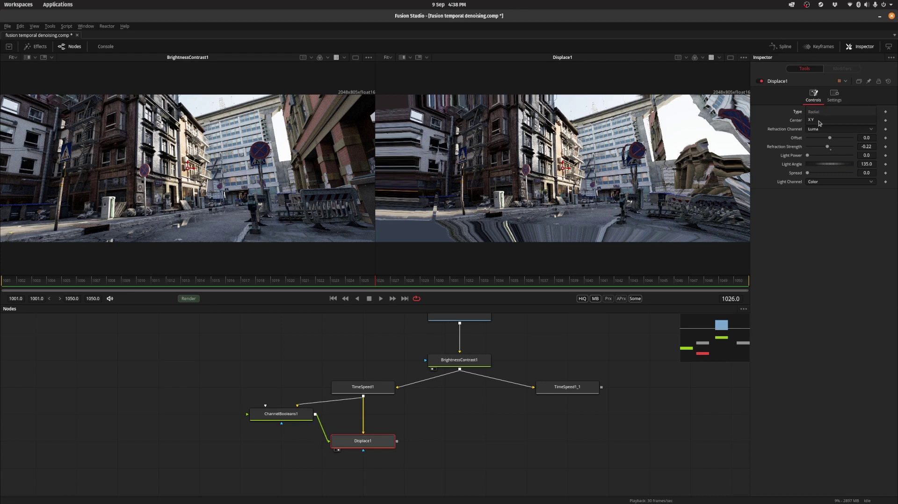
pyautogui.click(820, 123)
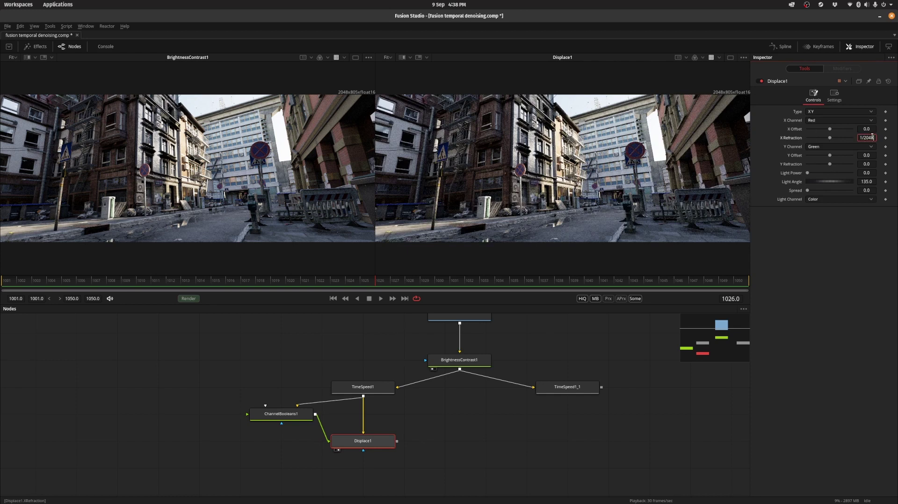
pyautogui.press('Tab')
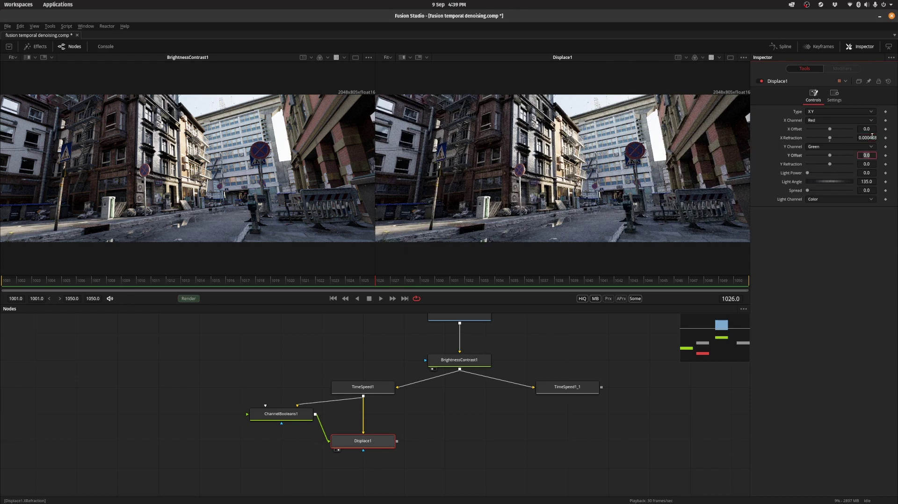
pyautogui.click(873, 165)
pyautogui.press('Tab')
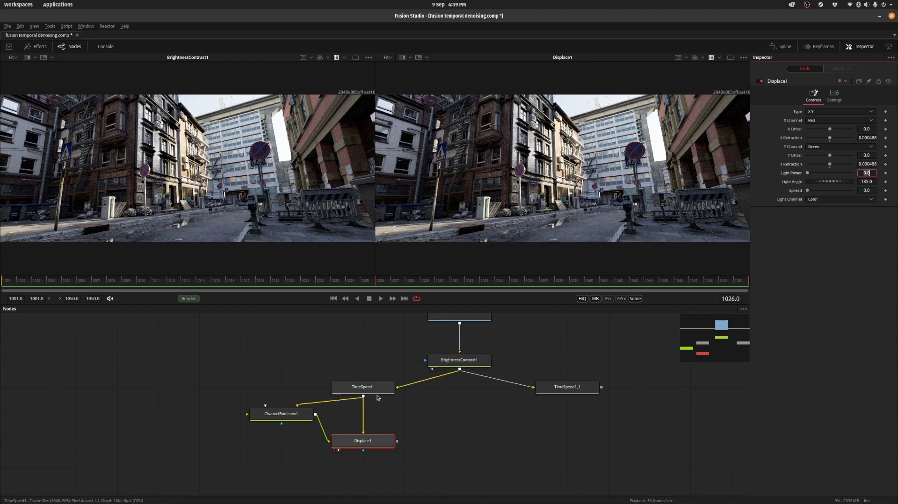
# Alternate the right viewer between BrightnessContrast1 and the warped Displace1 result to compare them
pyautogui.click(361, 439)
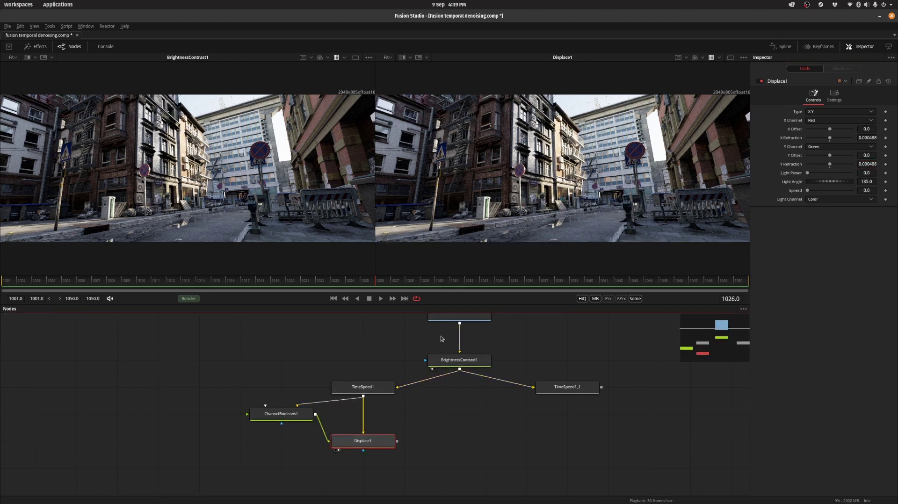
pyautogui.moveTo(444, 361); pyautogui.dragTo(507, 191)
pyautogui.scroll(4, 496, 204)
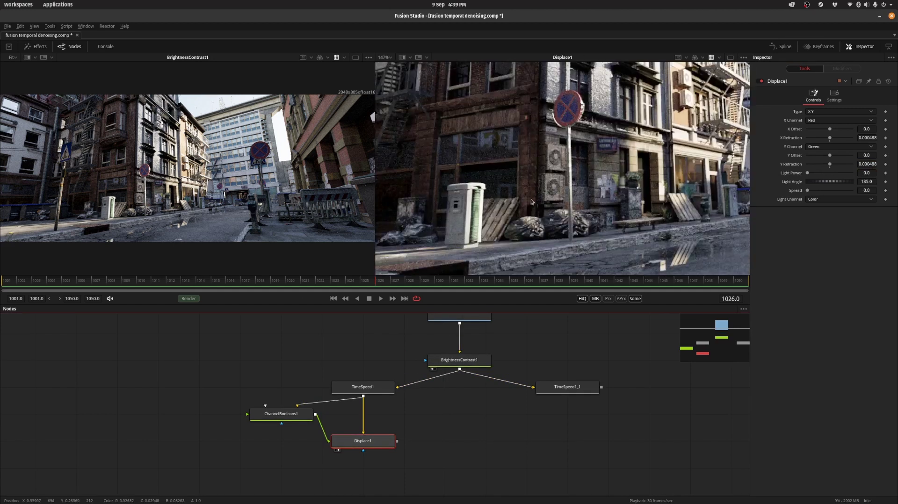
pyautogui.moveTo(467, 359); pyautogui.dragTo(476, 351)
pyautogui.hotkey('ctrl', 'z')
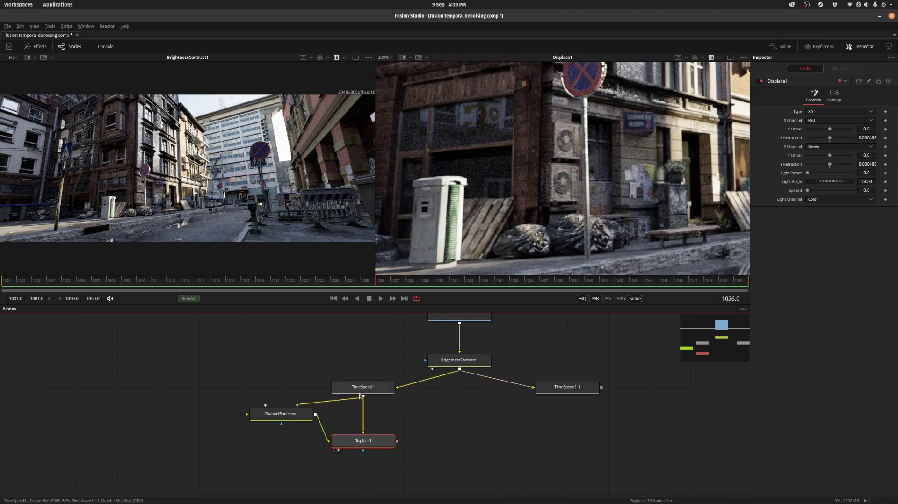
pyautogui.moveTo(461, 363); pyautogui.dragTo(526, 181)
pyautogui.press('2')
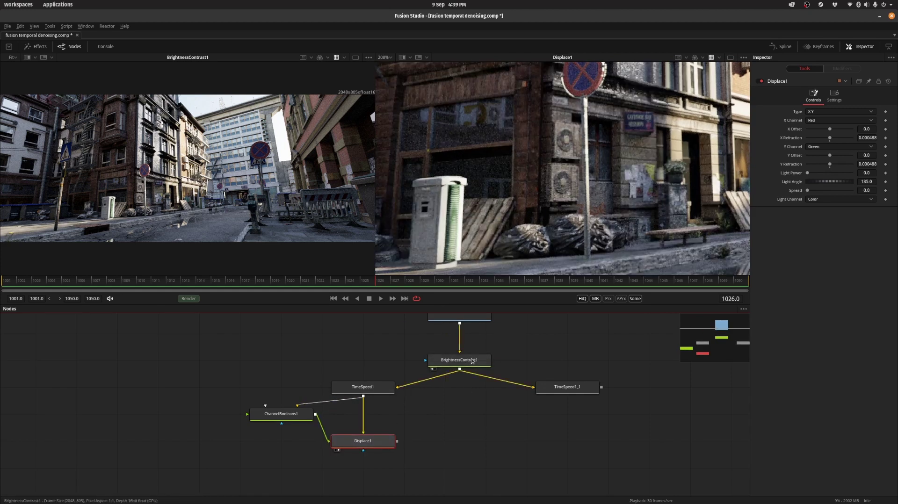
# Copy ChannelBooleans1 and Displace1 and paste the pair under TimeSpeed1_1
pyautogui.press('2')
pyautogui.scroll(-2, 438, 433)
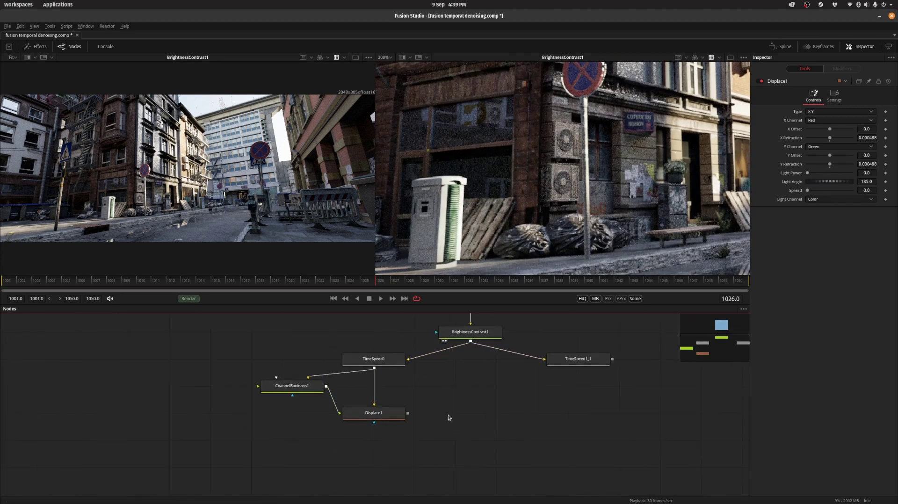
pyautogui.moveTo(438, 448); pyautogui.dragTo(296, 382)
pyautogui.click(552, 394)
pyautogui.hotkey('ctrl', 'v')
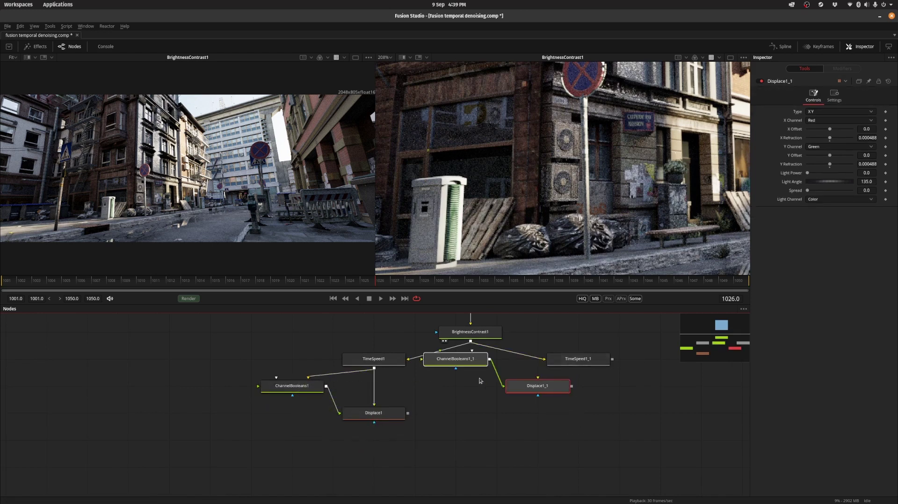
pyautogui.moveTo(476, 365); pyautogui.dragTo(517, 391)
pyautogui.click(615, 378)
# Wire TimeSpeed1_1 into both ChannelBooleans1_1 and Displace1_1, viewing Displace1_1
pyautogui.moveTo(612, 359); pyautogui.dragTo(506, 386)
pyautogui.moveTo(545, 359); pyautogui.dragTo(580, 417)
pyautogui.click(584, 414)
pyautogui.press('2')
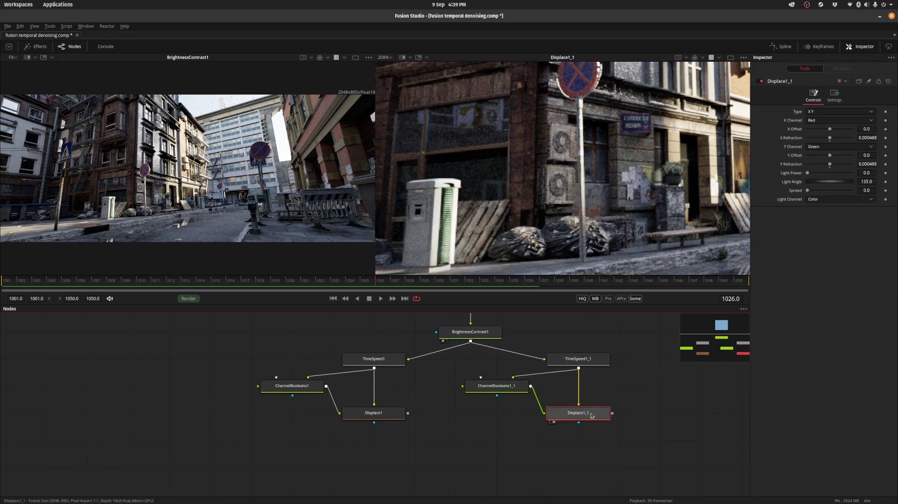
# Negate Displace1_1's X and Y Refraction to -0.000488, then compare with Displace1 and BrightnessContrast1
pyautogui.click(859, 138)
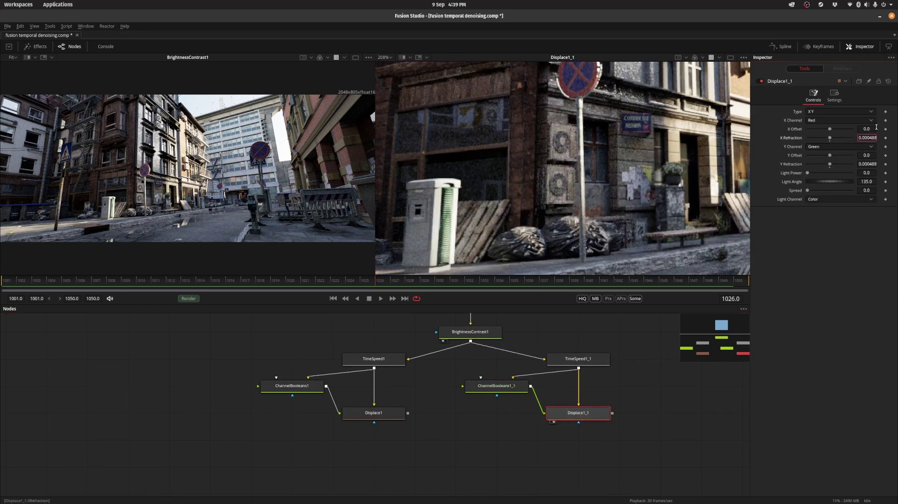
pyautogui.write('-')
pyautogui.press('Tab')
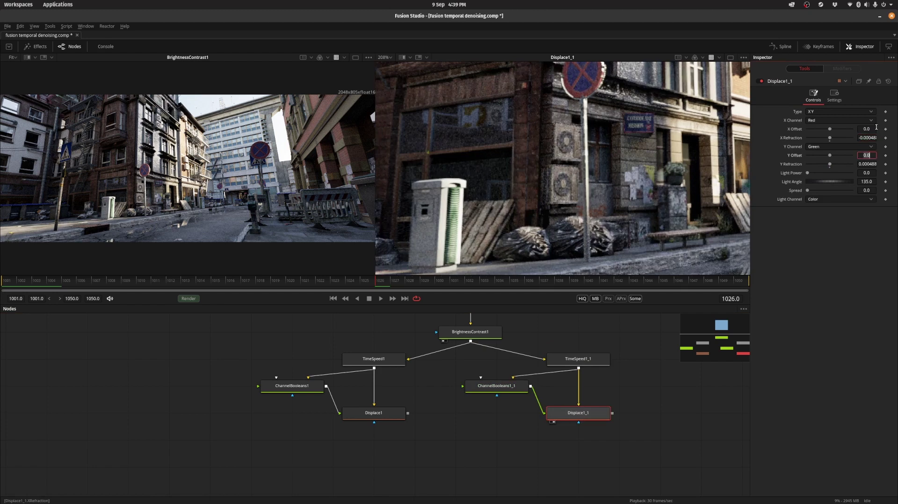
pyautogui.click(858, 164)
pyautogui.write('-')
pyautogui.press('Tab')
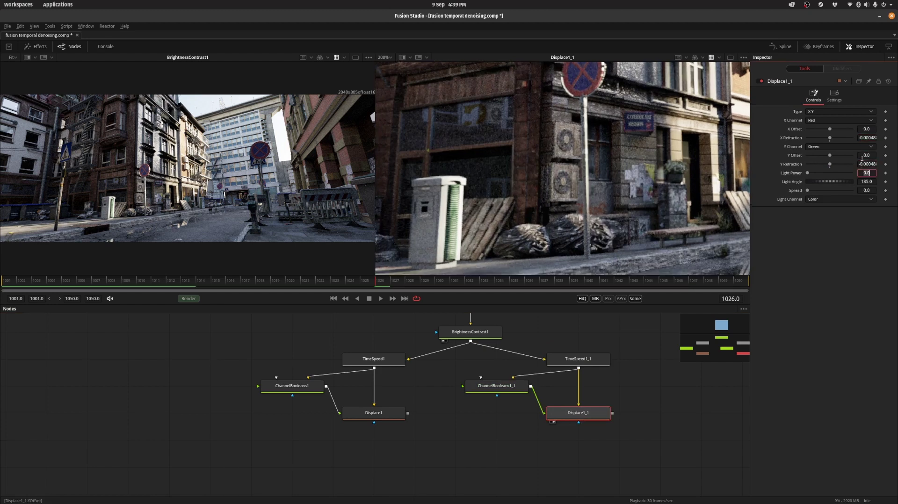
pyautogui.click(350, 422)
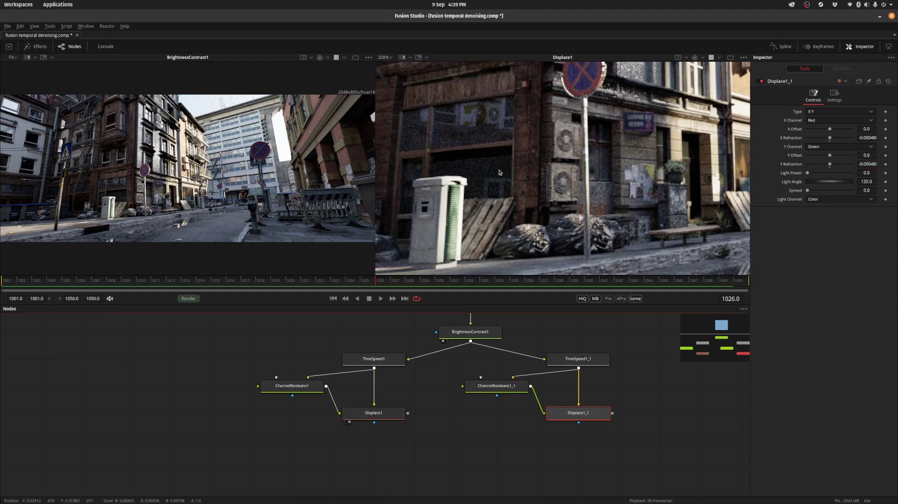
pyautogui.click(446, 341)
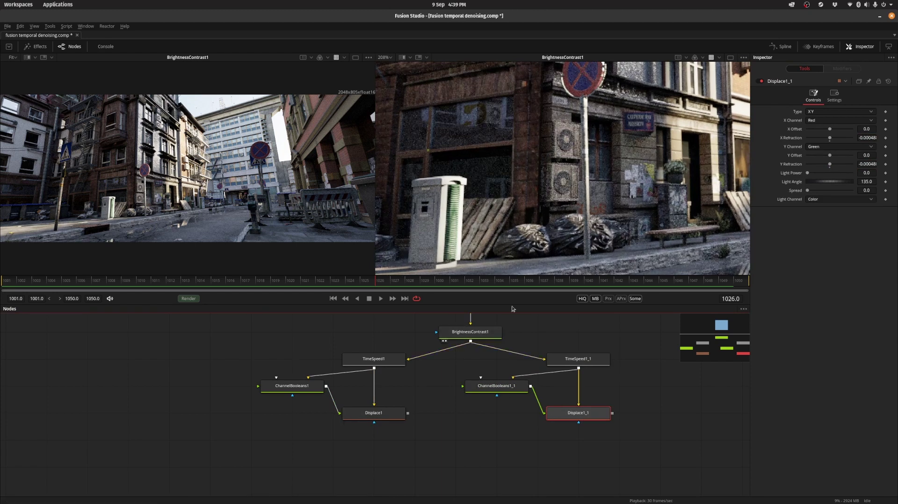
# Add ChannelBooleans2 taking Displace1 and the original BrightnessContrast1 frame as inputs
pyautogui.press('2')
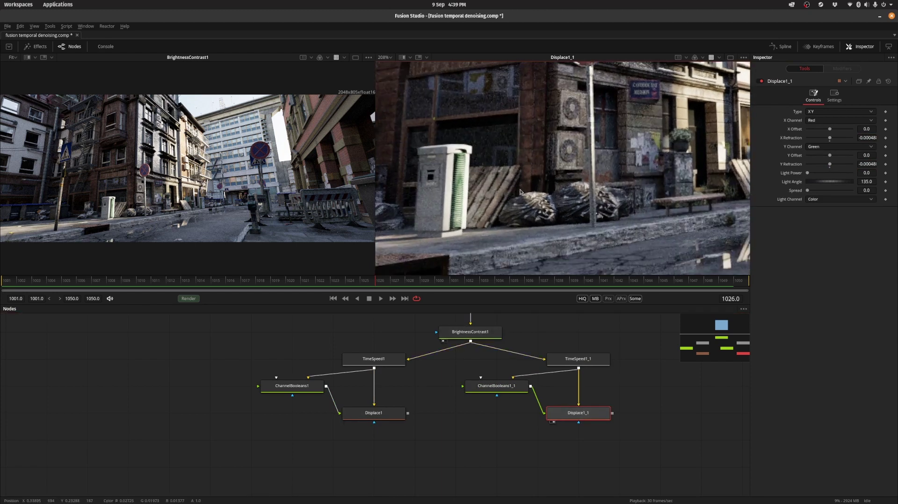
pyautogui.hotkey('shift', 'space')
pyautogui.write('displ')
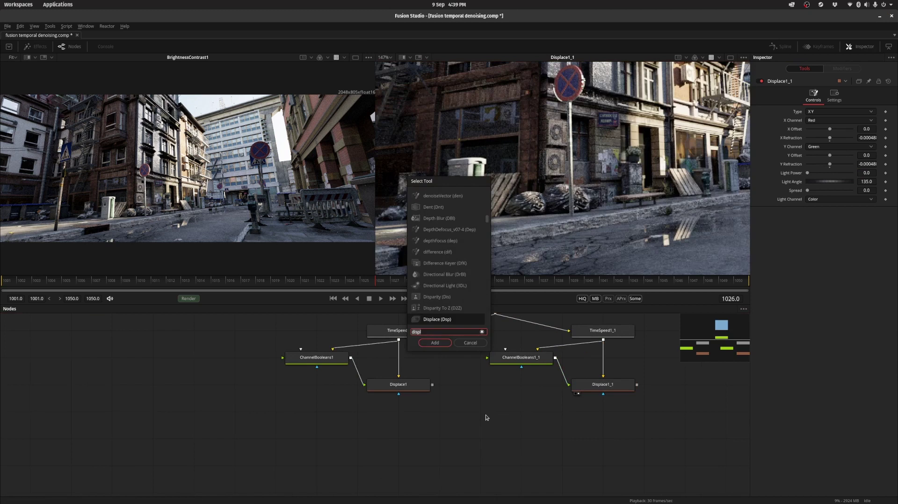
pyautogui.press('BackSpace')
pyautogui.press('BackSpace')
pyautogui.press('BackSpace')
pyautogui.press('BackSpace')
pyautogui.press('BackSpace')
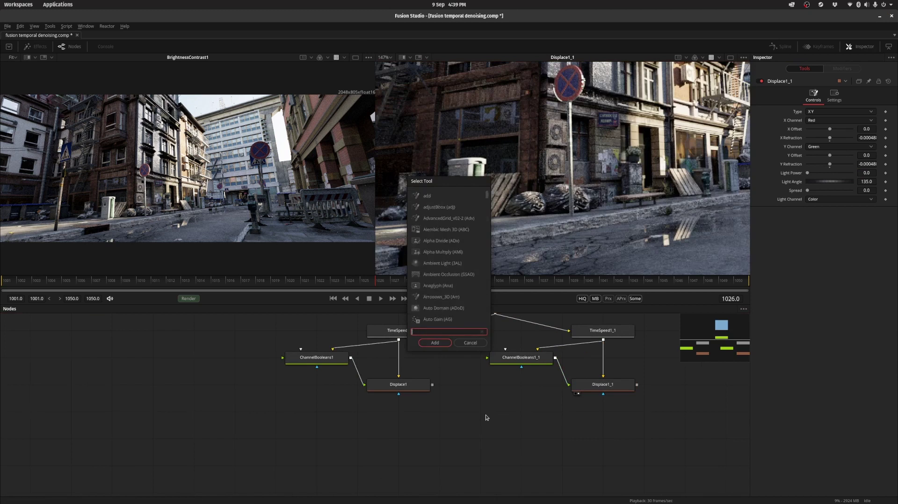
pyautogui.write('chnan')
pyautogui.press('BackSpace')
pyautogui.press('BackSpace')
pyautogui.press('BackSpace')
pyautogui.write('ann')
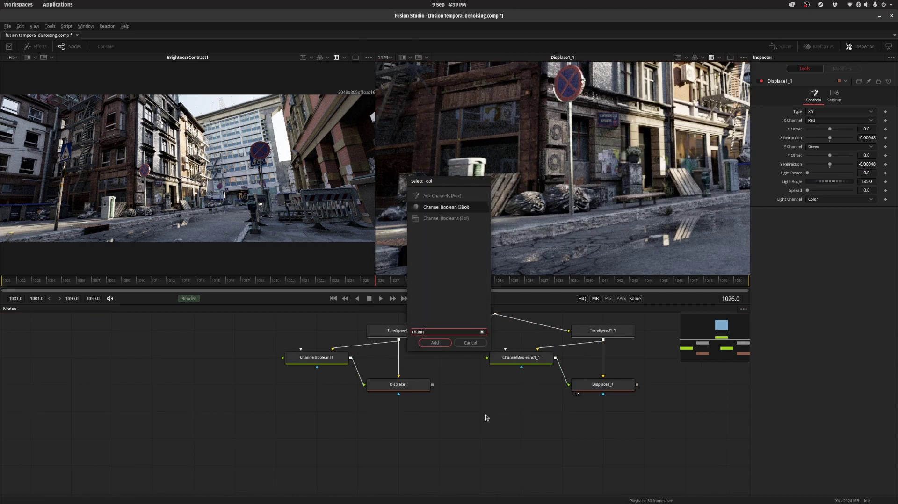
pyautogui.press('Down')
pyautogui.press('Return')
pyautogui.scroll(1, 475, 396)
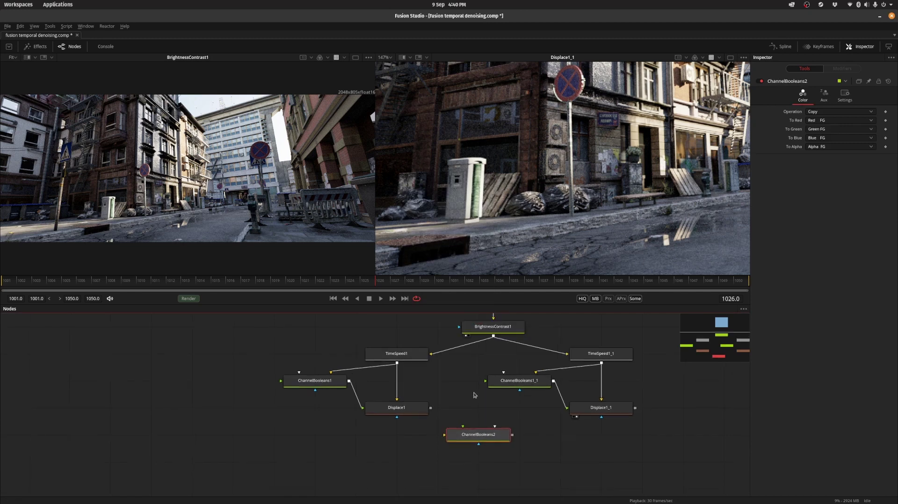
pyautogui.moveTo(431, 409); pyautogui.dragTo(461, 435)
pyautogui.moveTo(494, 336); pyautogui.dragTo(495, 426)
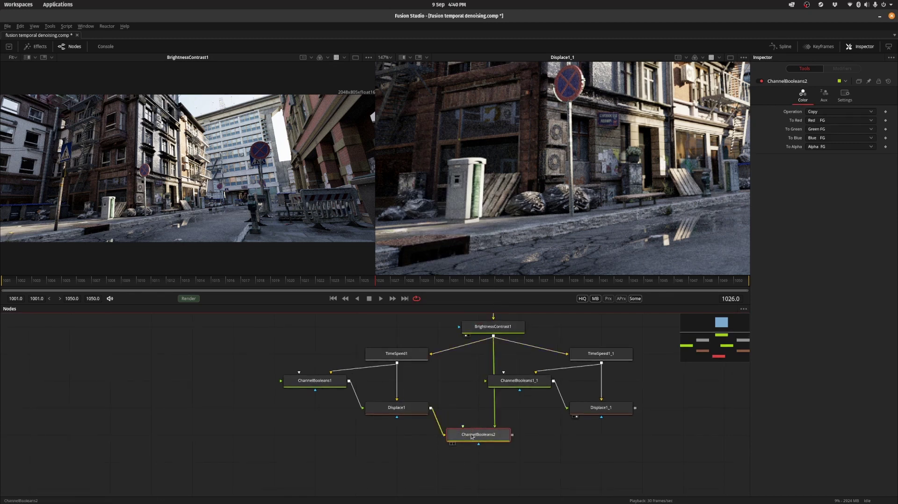
# Set ChannelBooleans2's operation to Add and view it in the right viewer
pyautogui.click(837, 111)
pyautogui.click(812, 120)
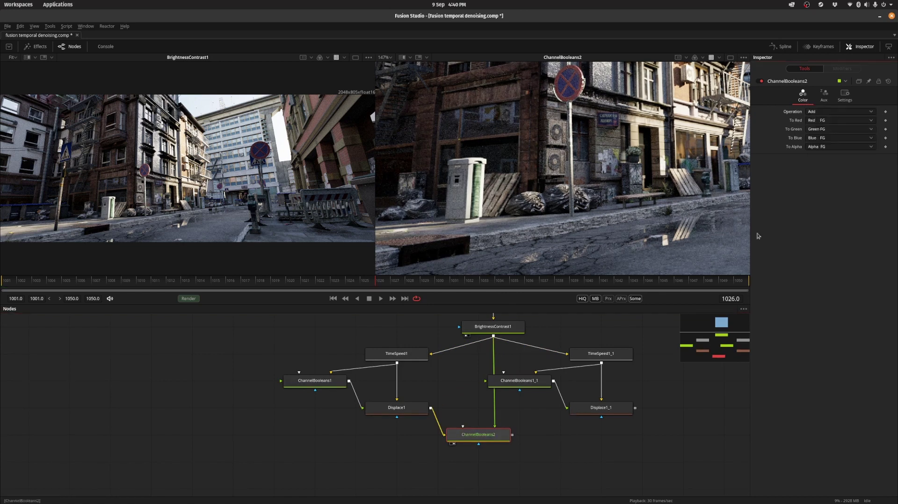
pyautogui.press('2')
pyautogui.click(815, 112)
pyautogui.click(818, 296)
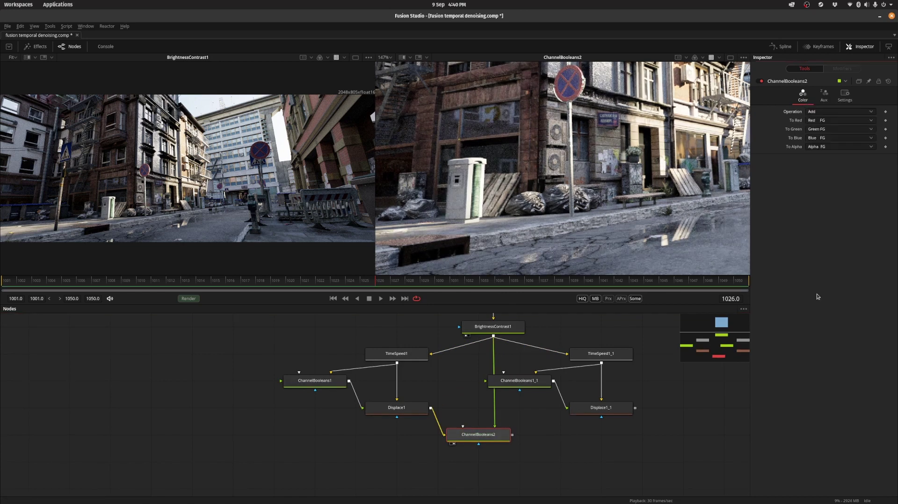
# Paste a copy as ChannelBooleans2_1 and feed Displace1_1 into its second input
pyautogui.click(517, 443)
pyautogui.moveTo(515, 433); pyautogui.dragTo(489, 423)
pyautogui.hotkey('ctrl', 'v')
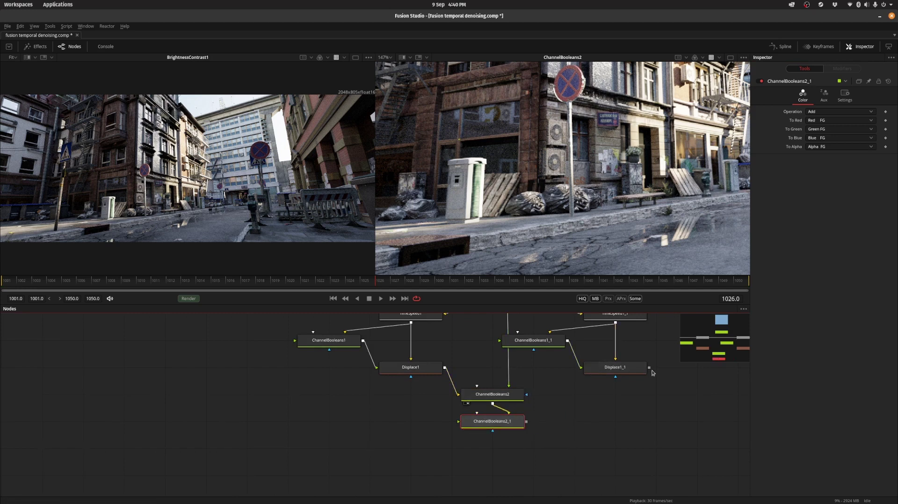
pyautogui.moveTo(650, 369); pyautogui.dragTo(490, 423)
pyautogui.press('2')
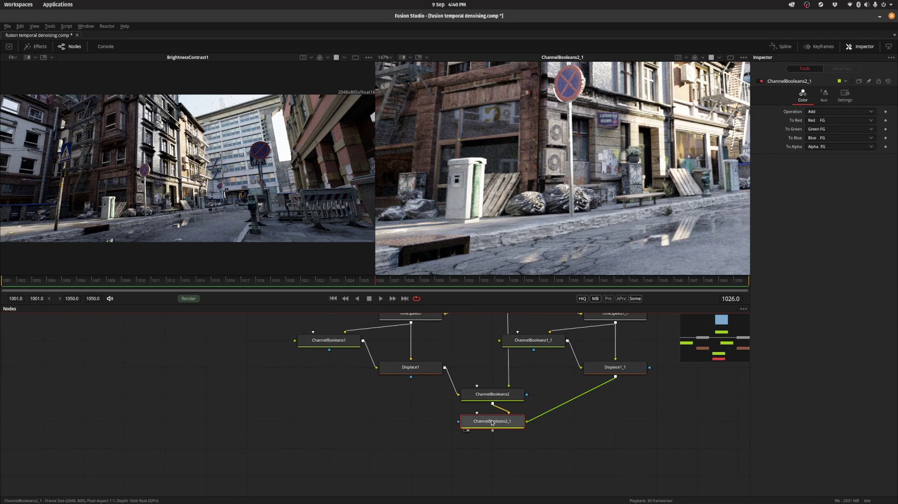
# Add BrightnessContrast2 after ChannelBooleans2_1 with Gain 1/3 (0.333333) and scrub to check it
pyautogui.press('b')
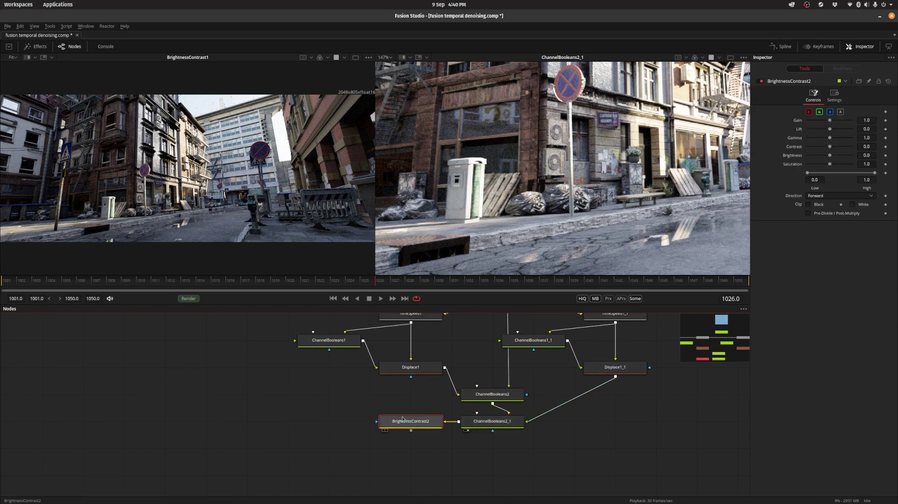
pyautogui.moveTo(403, 420); pyautogui.dragTo(487, 448)
pyautogui.press('2')
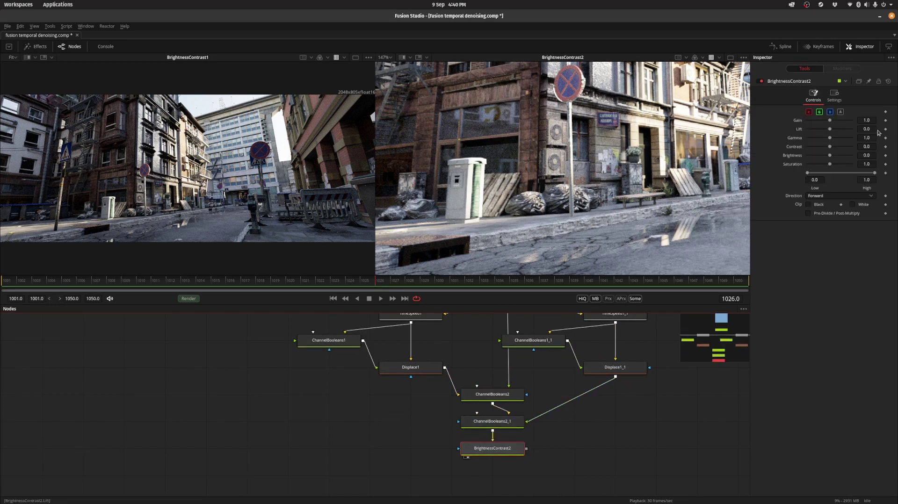
pyautogui.click(870, 120)
pyautogui.write('1/3')
pyautogui.press('Tab')
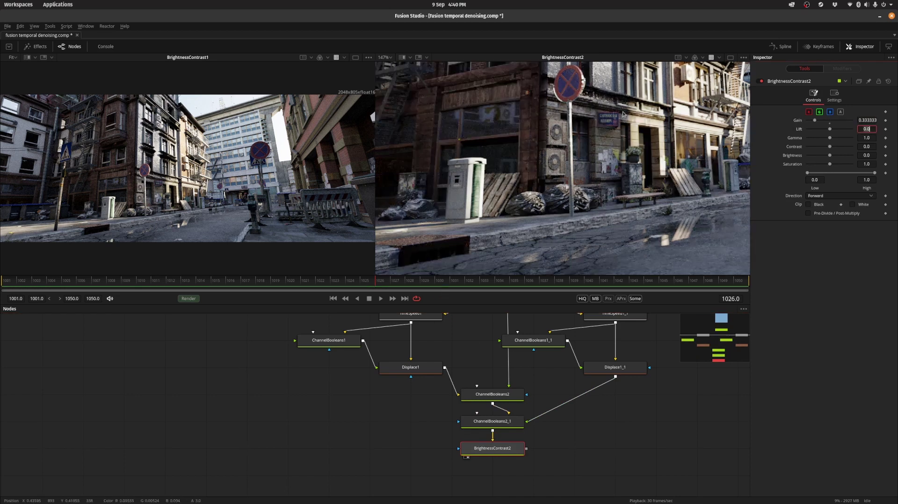
pyautogui.moveTo(622, 113); pyautogui.dragTo(544, 150)
pyautogui.moveTo(395, 280)
pyautogui.mouseDown()
pyautogui.moveTo(497, 284)
pyautogui.moveTo(394, 283)
pyautogui.mouseUp()
# Enlarge the viewers, with BrightnessContrast1 on the right and BrightnessContrast2 on the left
pyautogui.moveTo(506, 341); pyautogui.dragTo(470, 379)
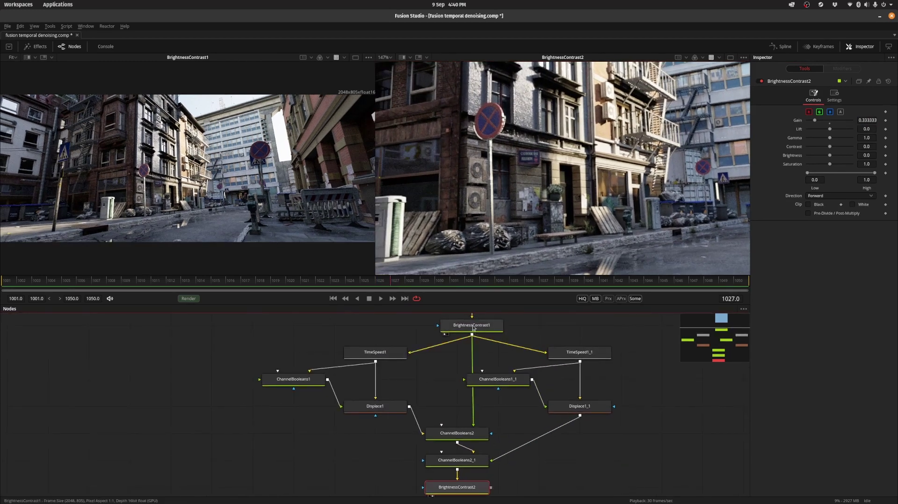
pyautogui.moveTo(473, 326); pyautogui.dragTo(464, 166)
pyautogui.moveTo(293, 305); pyautogui.dragTo(292, 366)
pyautogui.scroll(5, 514, 246)
pyautogui.moveTo(460, 437); pyautogui.dragTo(457, 336)
pyautogui.moveTo(458, 448); pyautogui.dragTo(223, 262)
pyautogui.scroll(6, 223, 261)
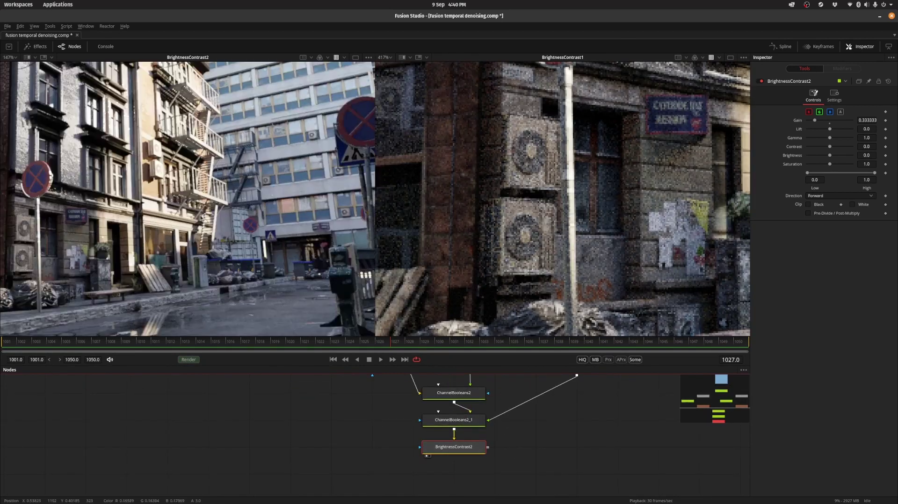
pyautogui.scroll(5, 213, 216)
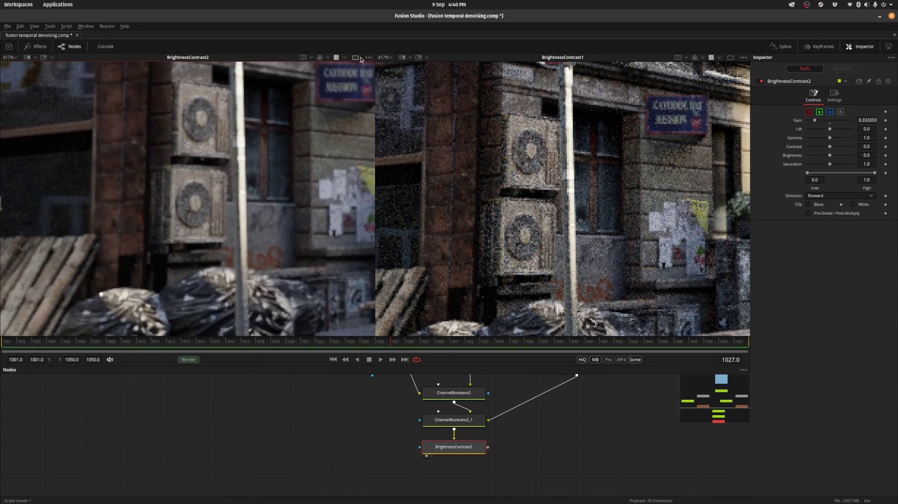
# Turn off Smooth Resize, play from frame 1001, and zoom and pan to compare noise
pyautogui.click(338, 89)
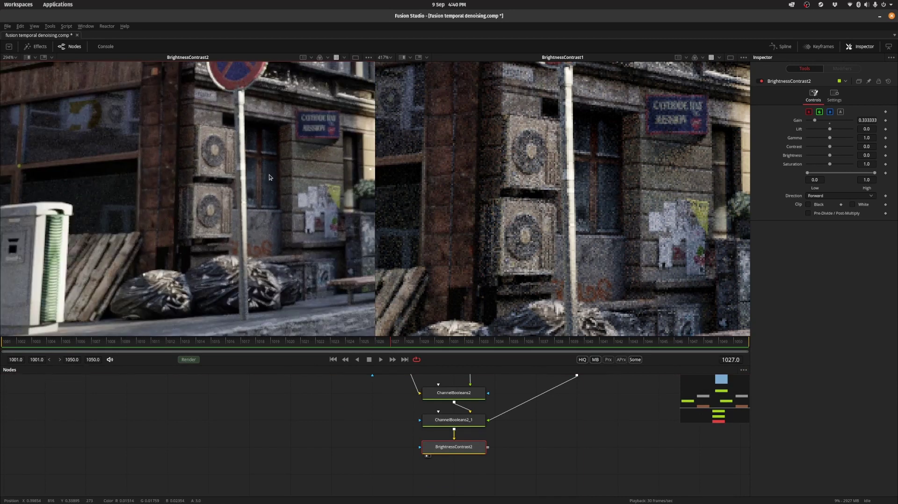
pyautogui.click(333, 359)
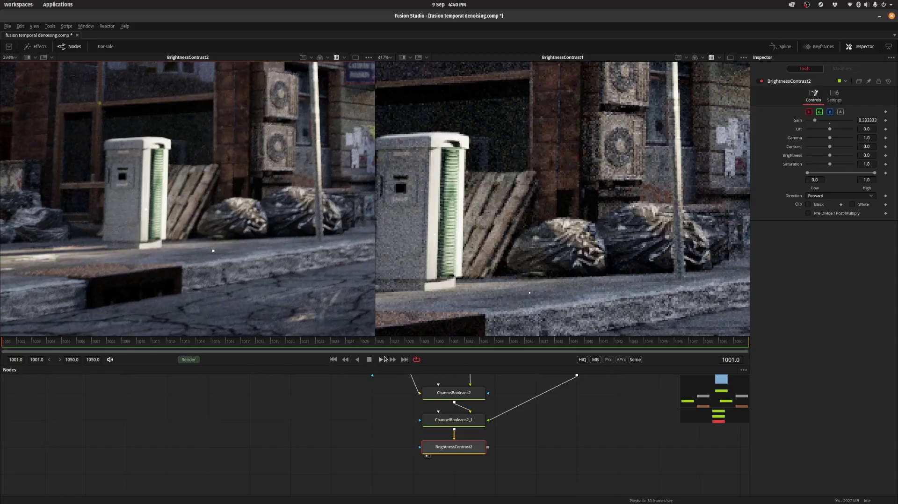
pyautogui.click(384, 359)
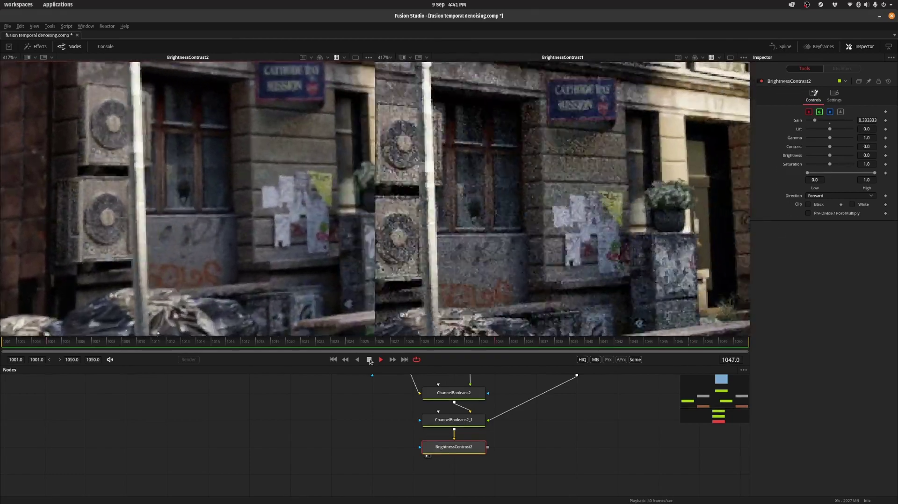
pyautogui.scroll(-3, 603, 162)
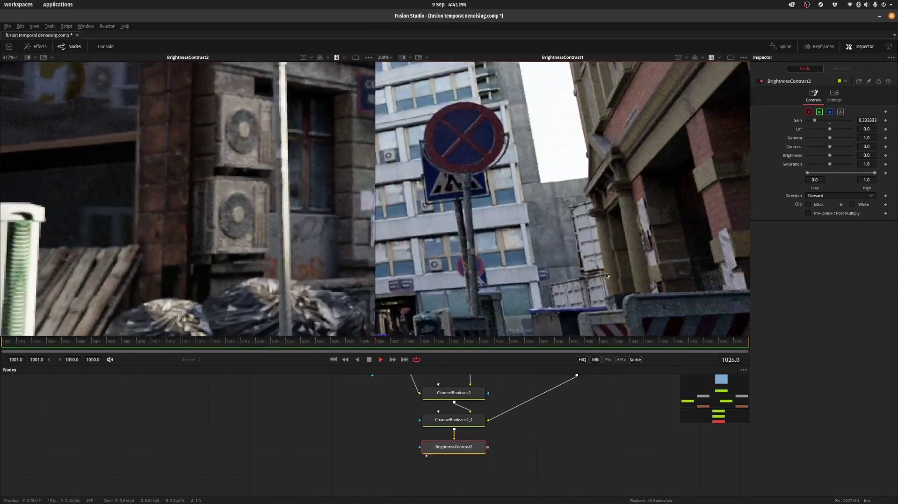
pyautogui.scroll(3, 557, 272)
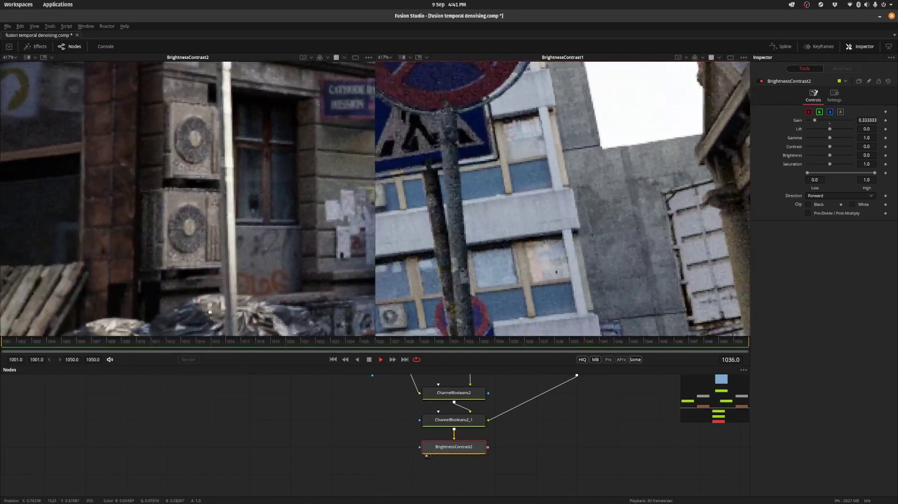
pyautogui.scroll(-8, 237, 274)
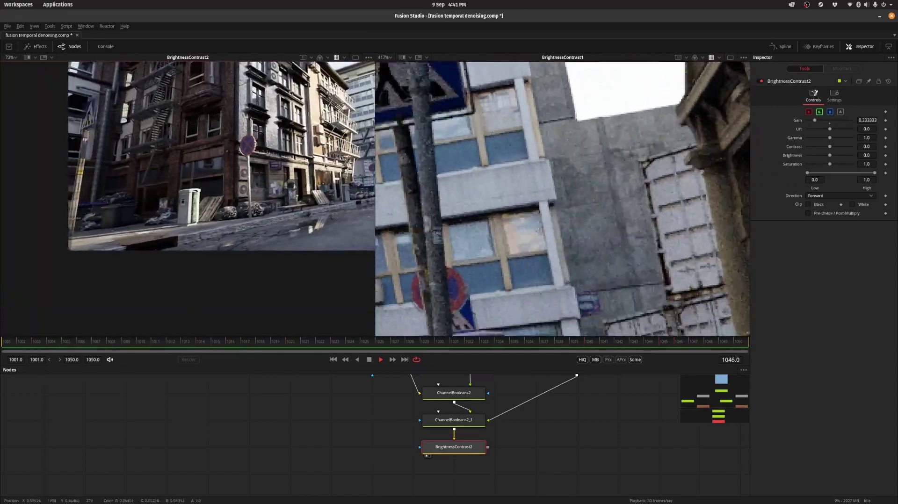
pyautogui.scroll(8, 324, 164)
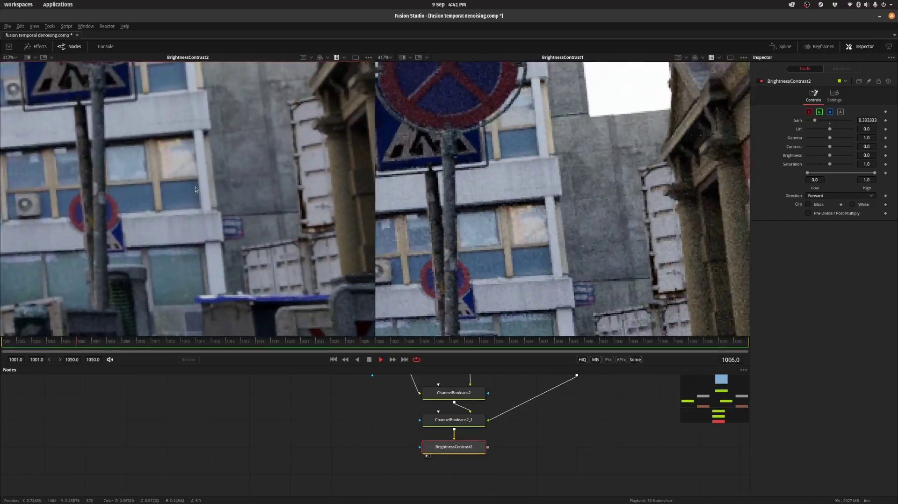
pyautogui.moveTo(196, 189); pyautogui.dragTo(287, 258)
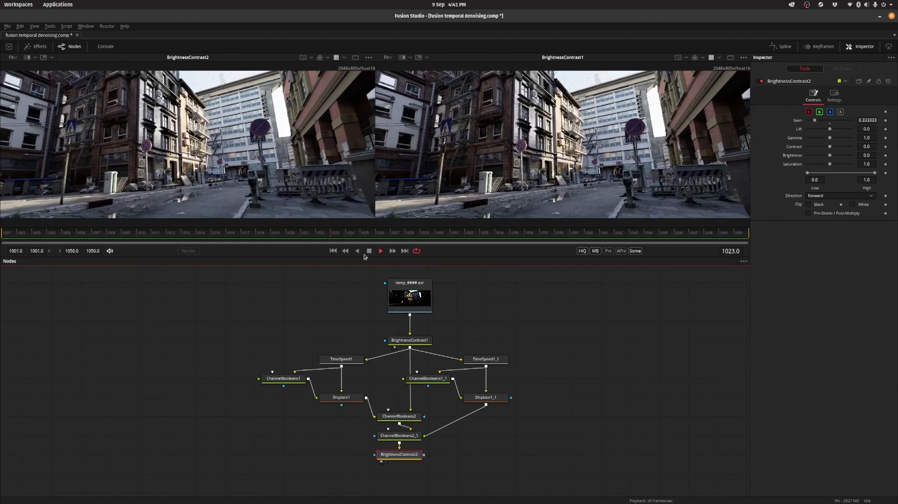
# Stop playback and compare average and original around frames 1028–1047, zoomed on the fire-escape building
pyautogui.click(367, 252)
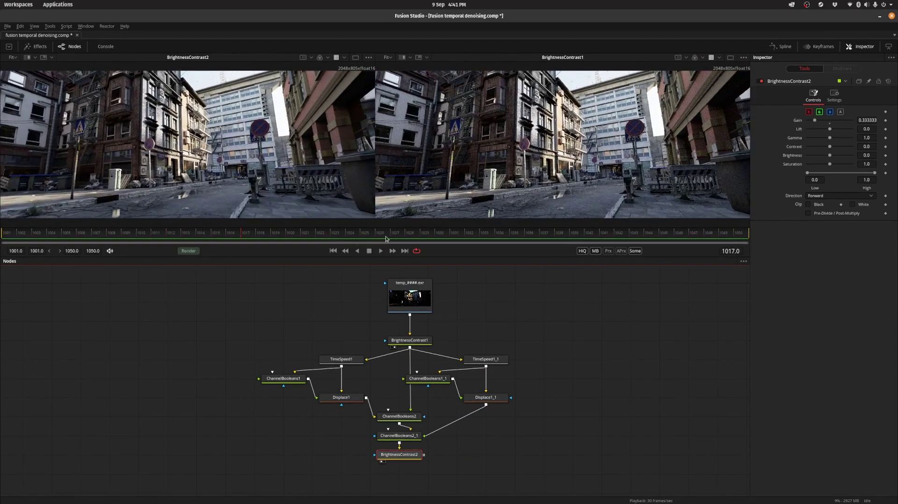
pyautogui.moveTo(386, 238); pyautogui.dragTo(690, 233)
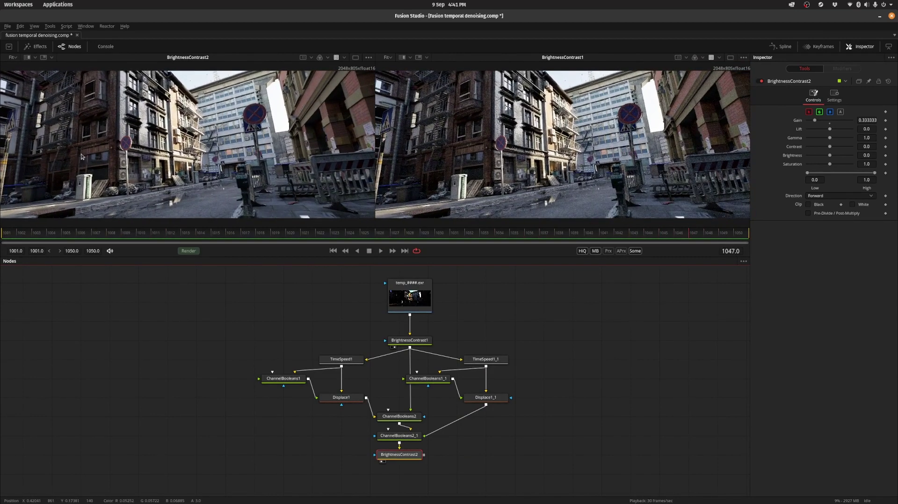
pyautogui.moveTo(106, 163); pyautogui.dragTo(302, 157)
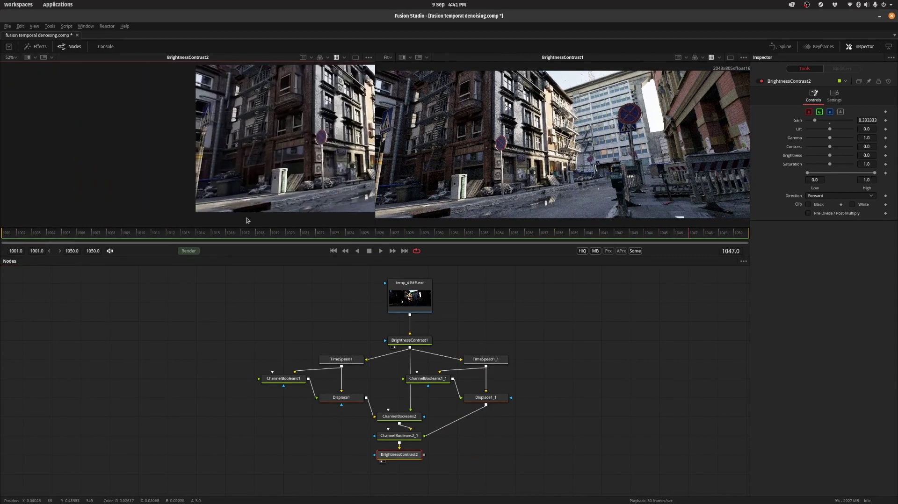
pyautogui.moveTo(435, 234); pyautogui.dragTo(482, 236)
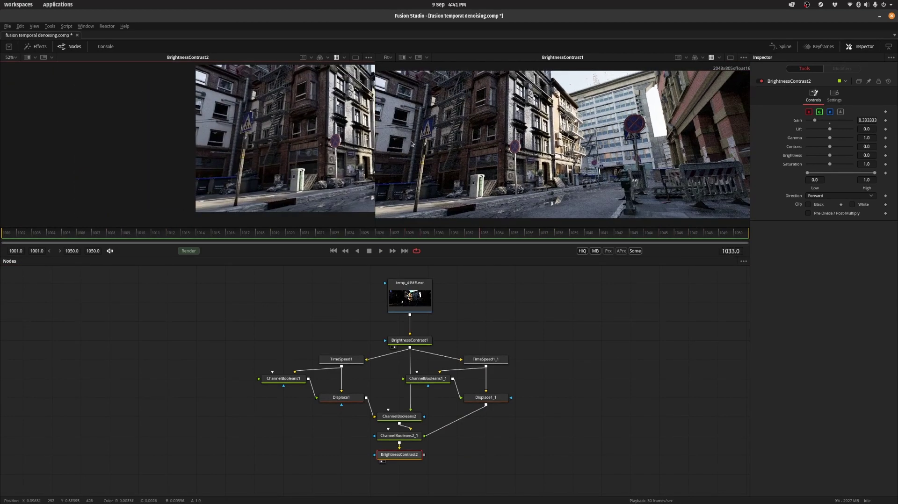
pyautogui.scroll(5, 422, 135)
pyautogui.scroll(6, 248, 173)
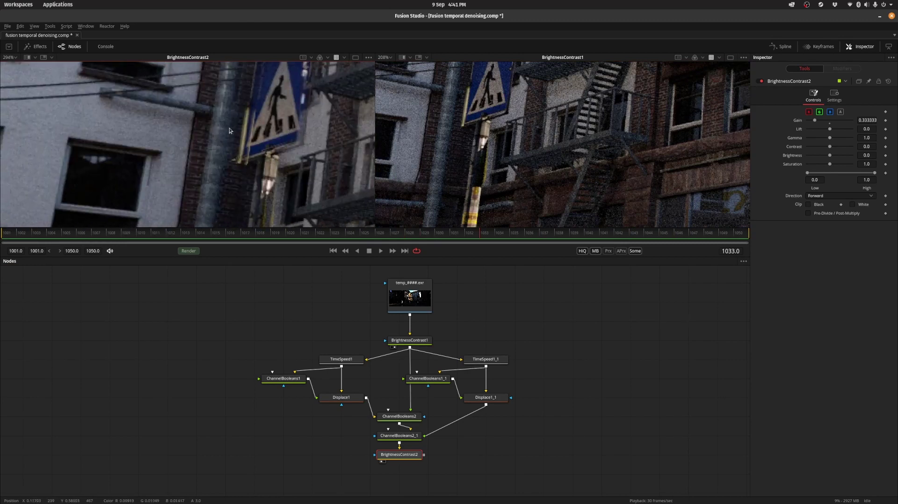
pyautogui.moveTo(478, 234); pyautogui.dragTo(674, 240)
pyautogui.scroll(-3, 281, 131)
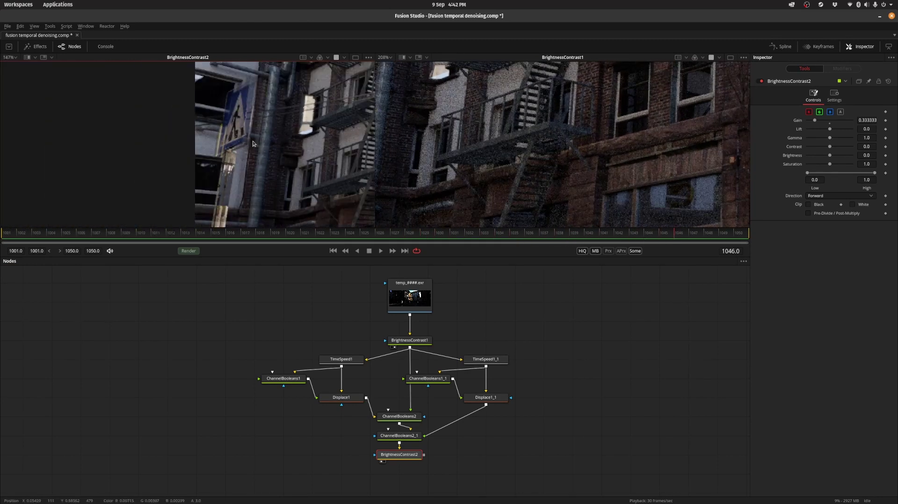
pyautogui.moveTo(268, 183); pyautogui.dragTo(153, 216)
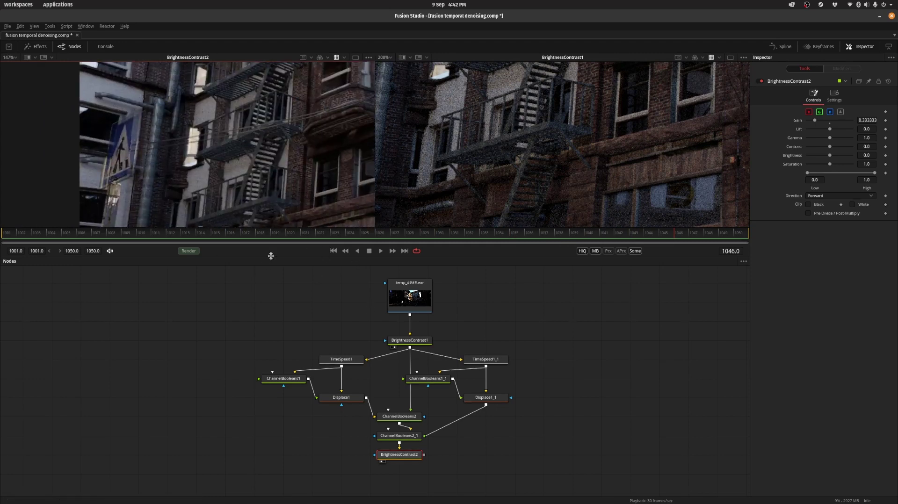
# Shift ChannelBooleans2, ChannelBooleans2_1 and BrightnessContrast2 slightly lower in the node graph
pyautogui.moveTo(470, 436); pyautogui.dragTo(447, 401)
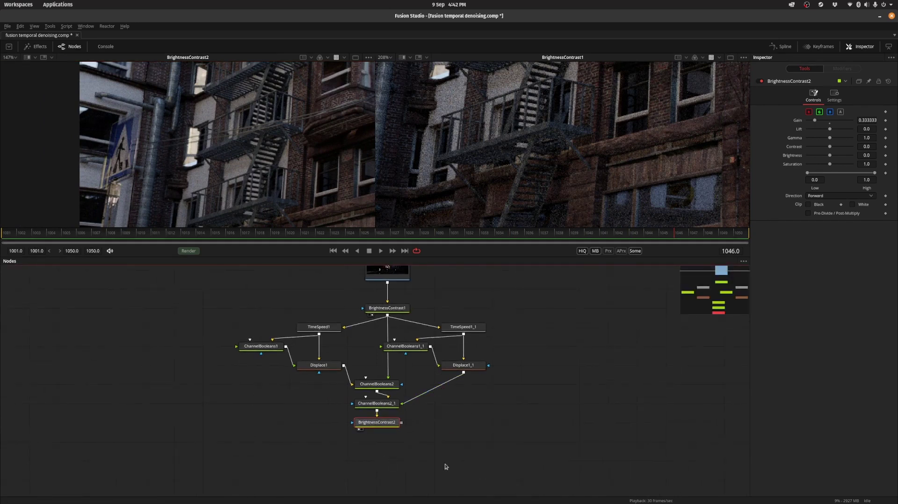
pyautogui.moveTo(452, 452); pyautogui.dragTo(383, 404)
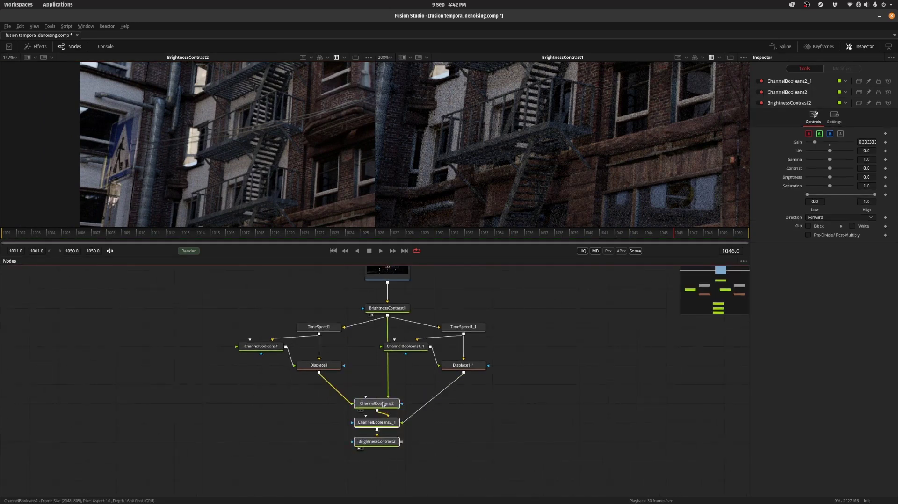
pyautogui.click(485, 449)
pyautogui.moveTo(455, 465); pyautogui.dragTo(325, 380)
pyautogui.click(491, 437)
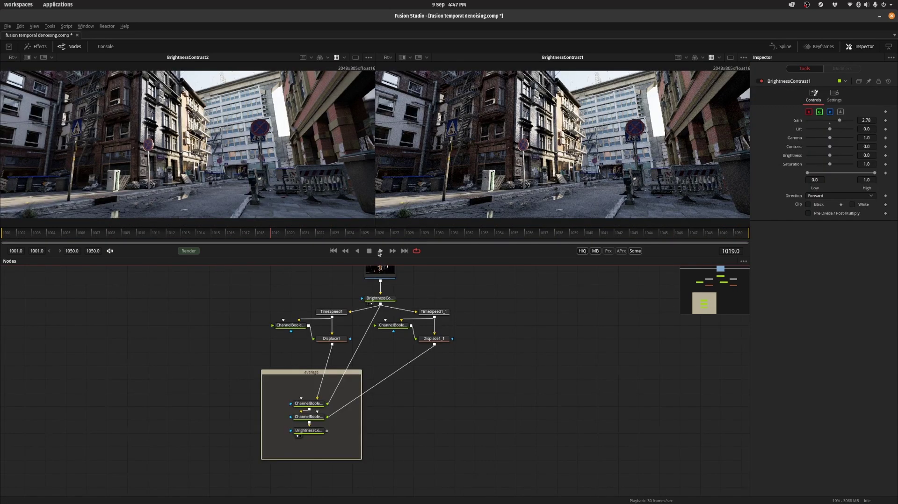
# At frame 1020, add a trial Channel Booleans node, try Maximum then Minimum, then delete it
pyautogui.moveTo(348, 227); pyautogui.dragTo(287, 244)
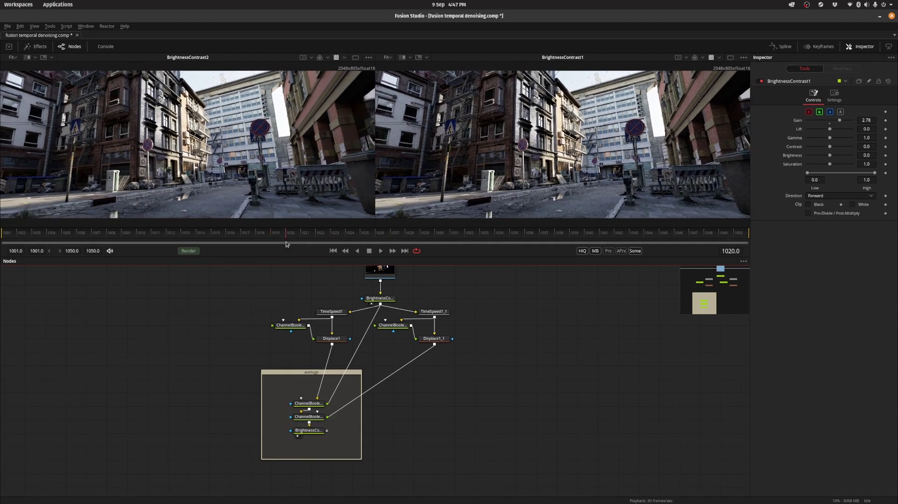
pyautogui.hotkey('shift', 'space')
pyautogui.write('cha')
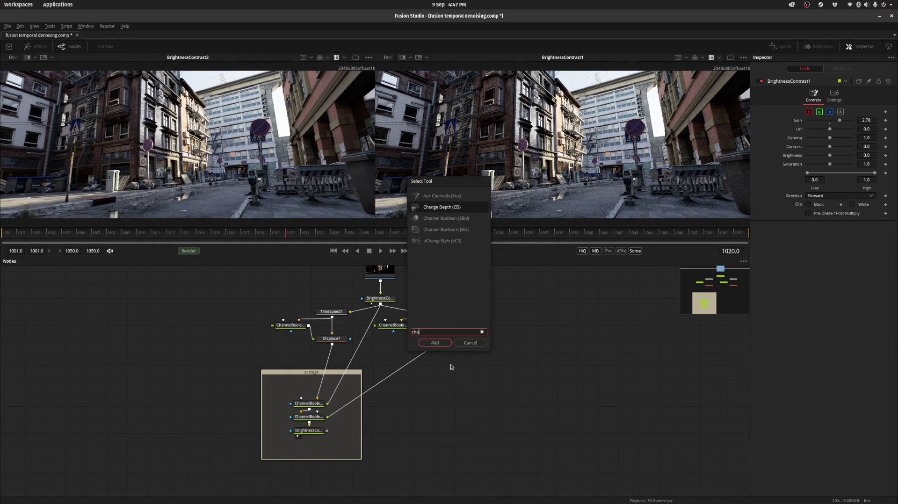
pyautogui.write('n')
pyautogui.press('Down')
pyautogui.press('Down')
pyautogui.press('Return')
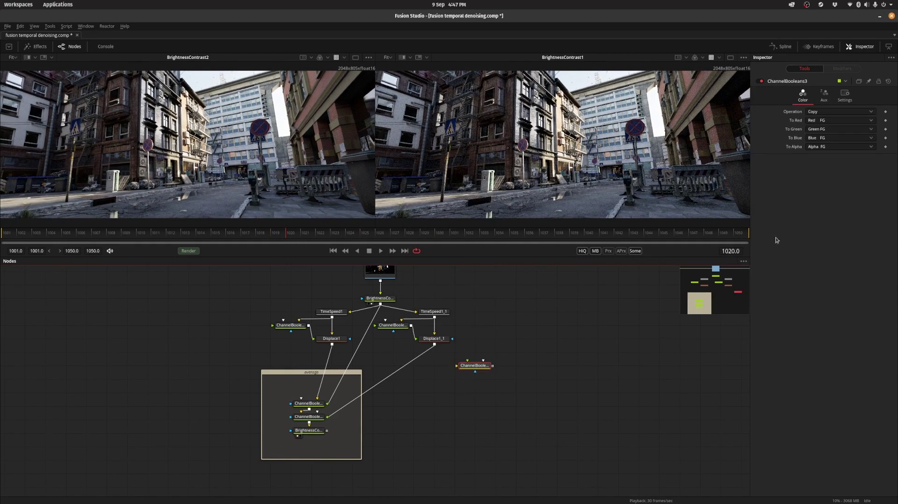
pyautogui.click(816, 111)
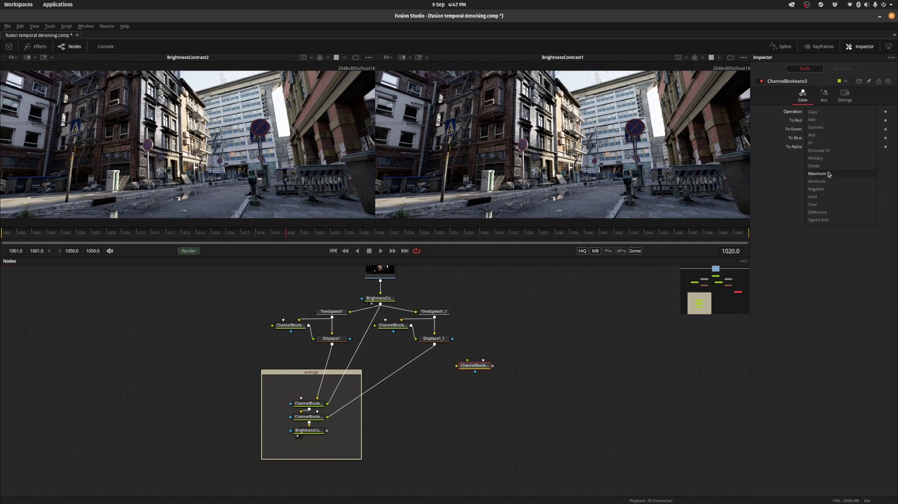
pyautogui.click(828, 174)
pyautogui.click(824, 112)
pyautogui.click(824, 120)
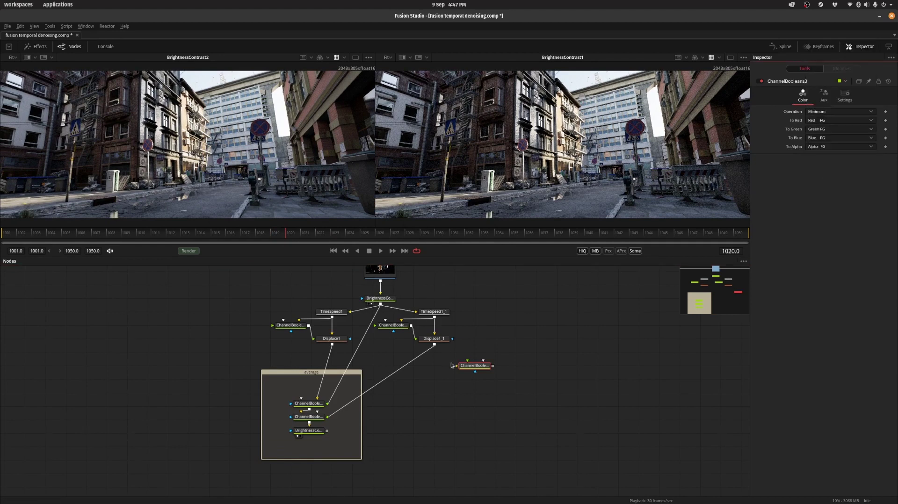
pyautogui.click(470, 369)
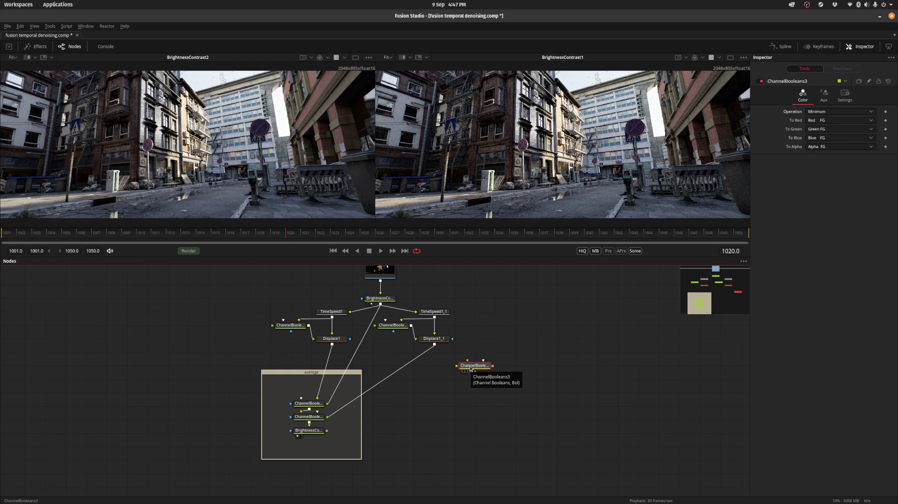
pyautogui.press('Delete')
# Add the saved max and min tools, then delete both nodes
pyautogui.hotkey('ctrl', 'space')
pyautogui.write('max')
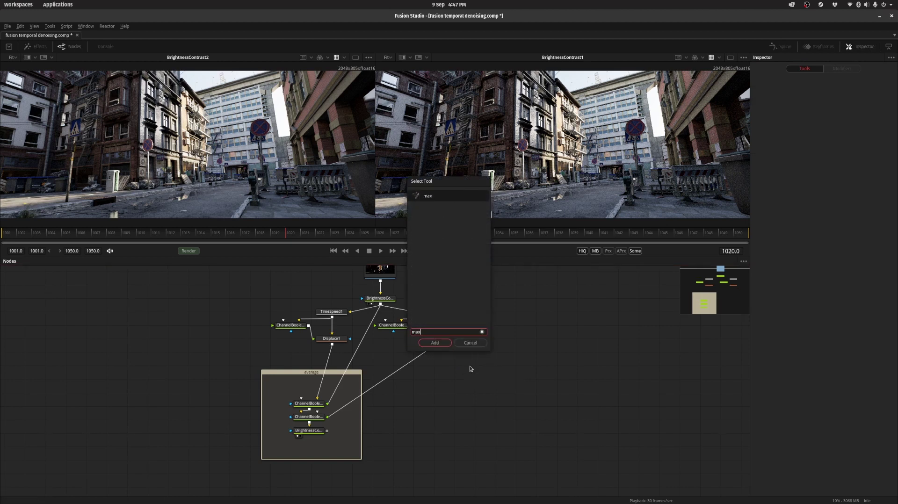
pyautogui.press('Return')
pyautogui.hotkey('ctrl', 'space')
pyautogui.write('min')
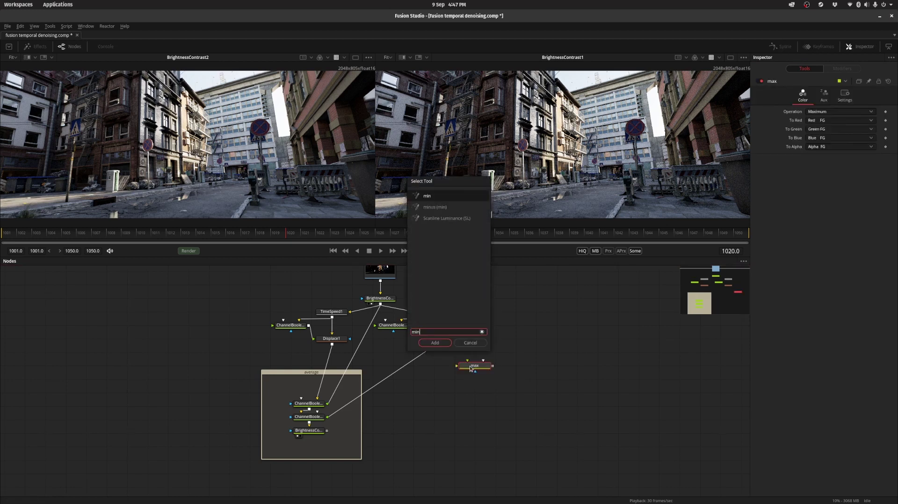
pyautogui.press('Return')
pyautogui.click(477, 368)
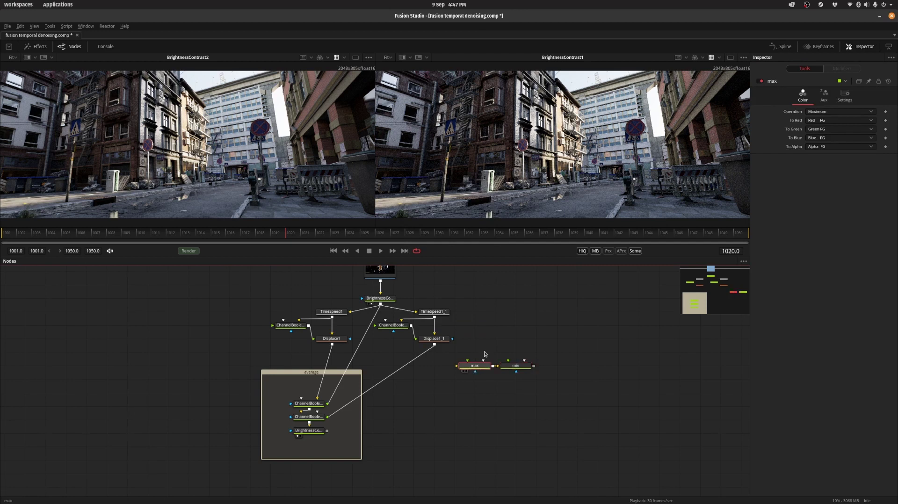
pyautogui.moveTo(468, 346); pyautogui.dragTo(559, 407)
pyautogui.press('Delete')
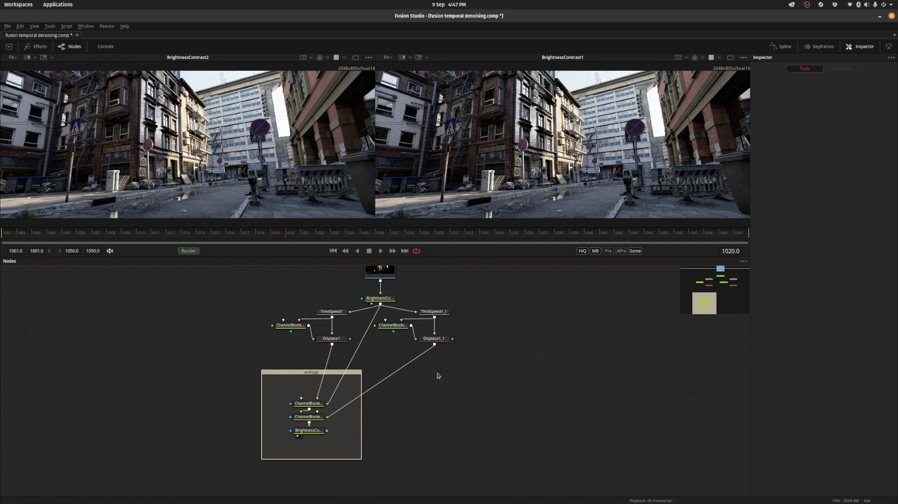
# Add a max node fed by Displace1 and the BrightnessContrast output
pyautogui.hotkey('ctrl', 'space')
pyautogui.write('max')
pyautogui.press('Return')
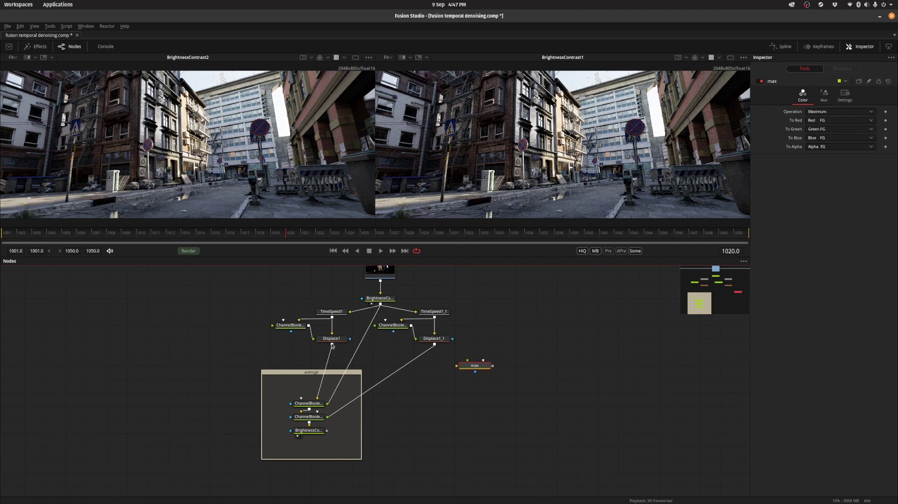
pyautogui.moveTo(332, 344); pyautogui.dragTo(457, 365)
pyautogui.moveTo(381, 305); pyautogui.dragTo(472, 367)
pyautogui.moveTo(472, 368); pyautogui.dragTo(467, 368)
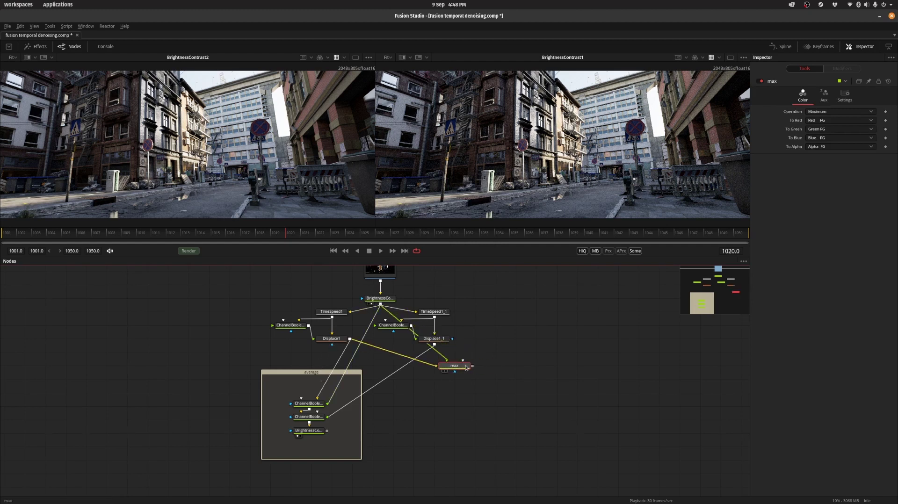
pyautogui.click(501, 370)
# Paste a copy of max, switch it to Minimum, rename it min2, and feed BrightnessContrast into it
pyautogui.hotkey('ctrl', 'v')
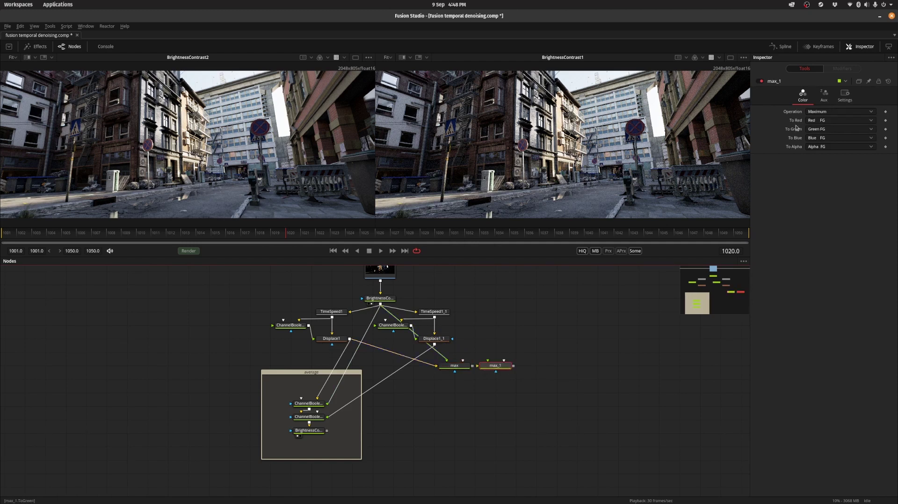
pyautogui.click(818, 112)
pyautogui.click(817, 119)
pyautogui.press('F2')
pyautogui.write('min2')
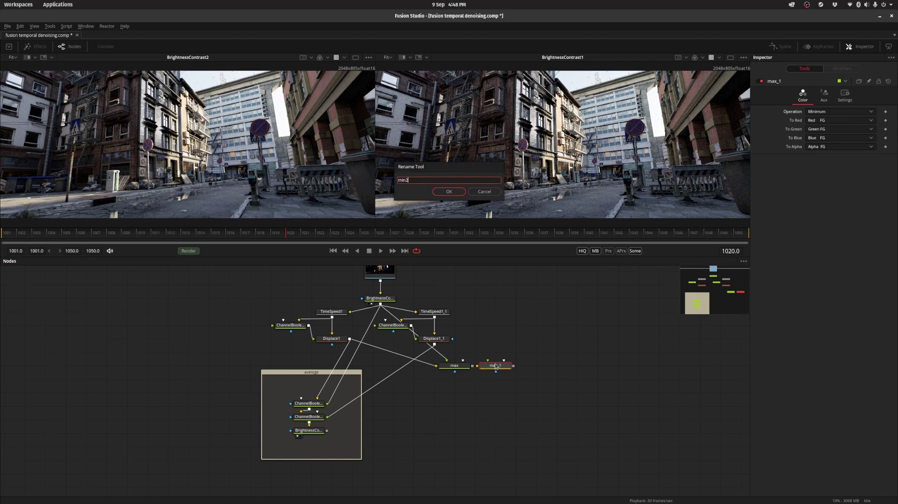
pyautogui.press('Return')
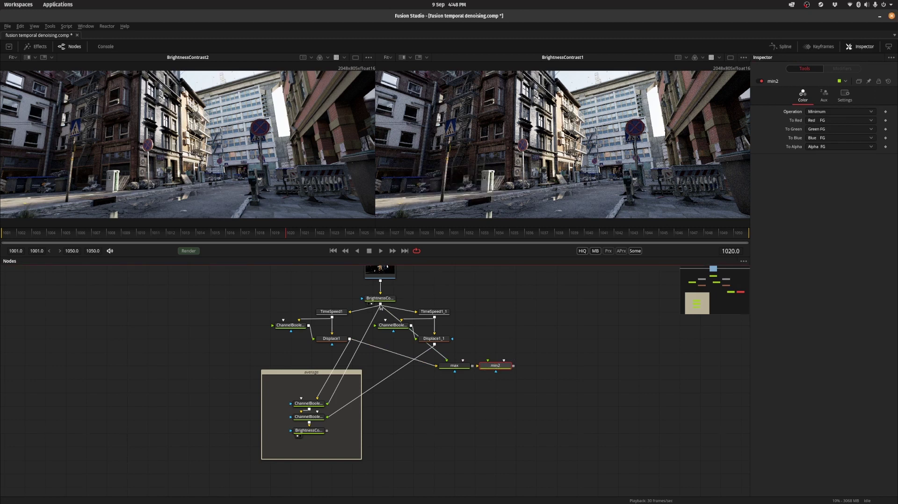
pyautogui.moveTo(381, 306); pyautogui.dragTo(492, 369)
# Duplicate min2 as min2_1, fed by max's output and Displace1_1
pyautogui.click(455, 368)
pyautogui.click(489, 368)
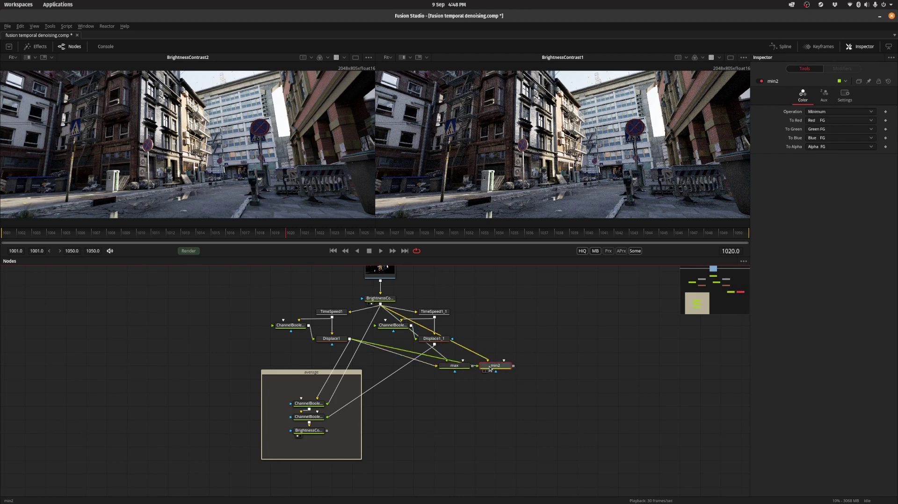
pyautogui.hotkey('ctrl', 'c')
pyautogui.click(450, 396)
pyautogui.hotkey('ctrl', 'v')
pyautogui.moveTo(473, 367); pyautogui.dragTo(451, 393)
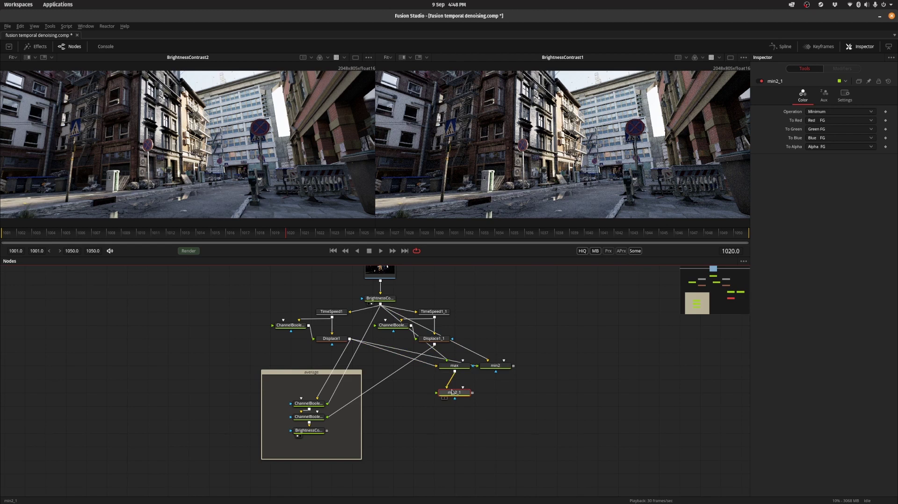
pyautogui.moveTo(435, 346); pyautogui.dragTo(446, 395)
# Duplicate max as max_1, combining the min2_1 and min2 outputs, and select it
pyautogui.click(455, 367)
pyautogui.hotkey('ctrl', 'c')
pyautogui.click(456, 429)
pyautogui.hotkey('ctrl', 'v')
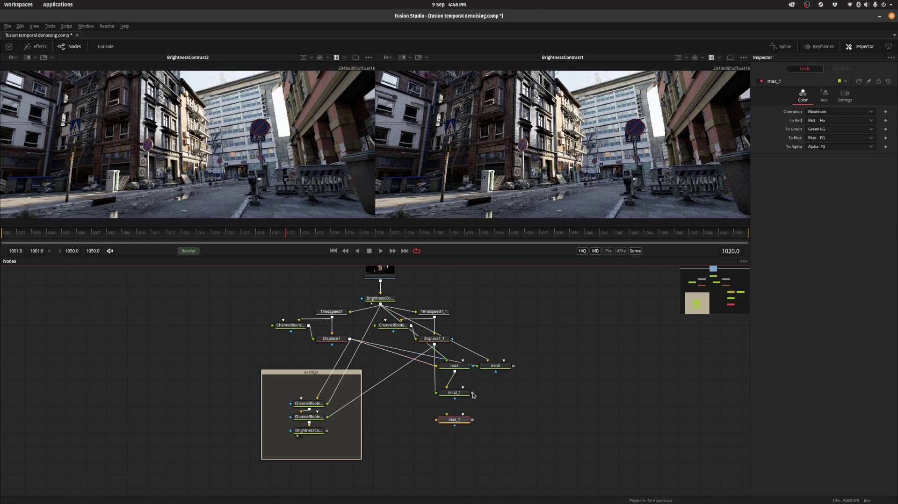
pyautogui.moveTo(473, 393); pyautogui.dragTo(455, 422)
pyautogui.moveTo(514, 368); pyautogui.dragTo(454, 420)
pyautogui.click(456, 393)
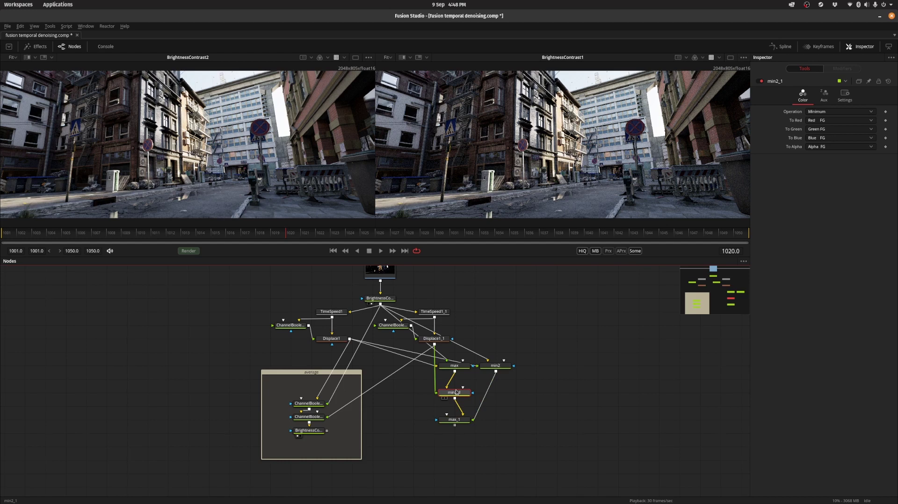
pyautogui.moveTo(511, 414); pyautogui.dragTo(504, 413)
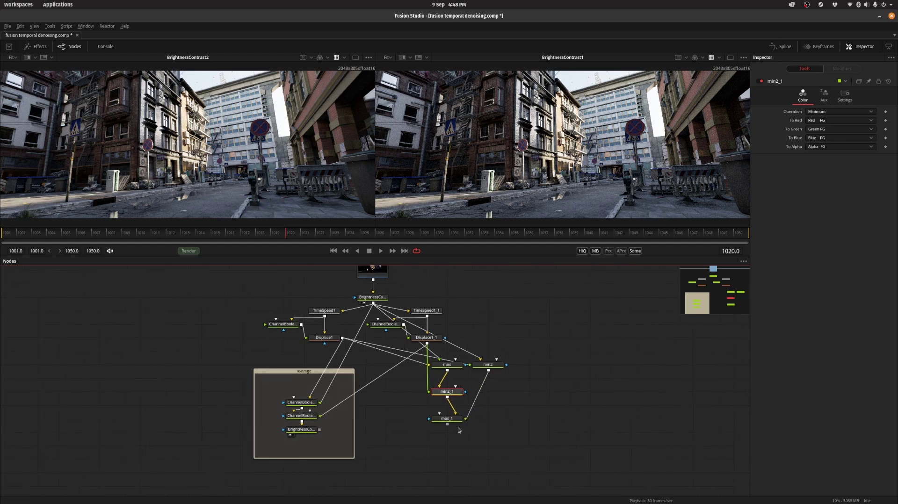
pyautogui.click(450, 421)
# Toggle the right viewer between max_1 and BrightnessContrast2 across frames 1031–1042, with taller, zoomed viewers
pyautogui.press('2')
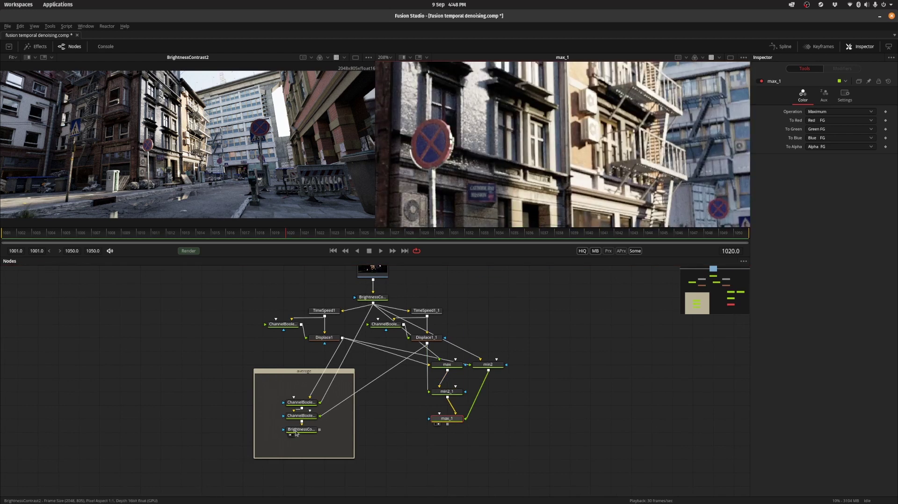
pyautogui.press('2')
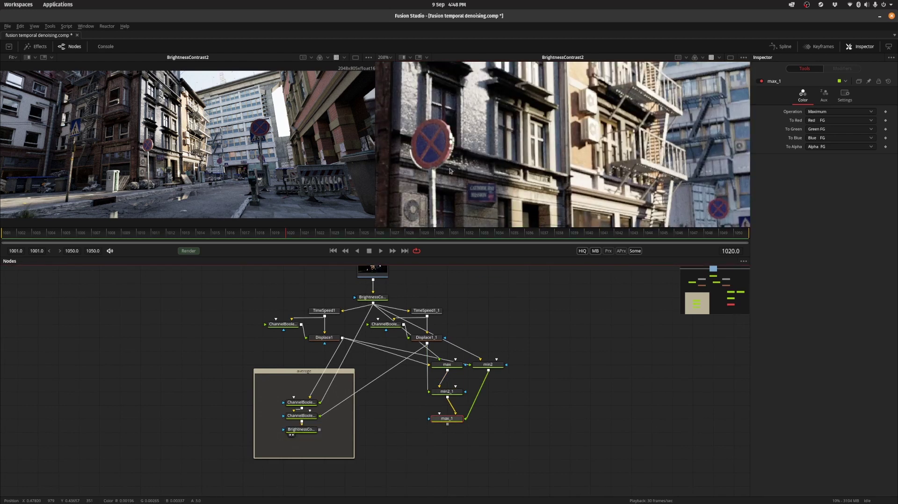
pyautogui.press('2')
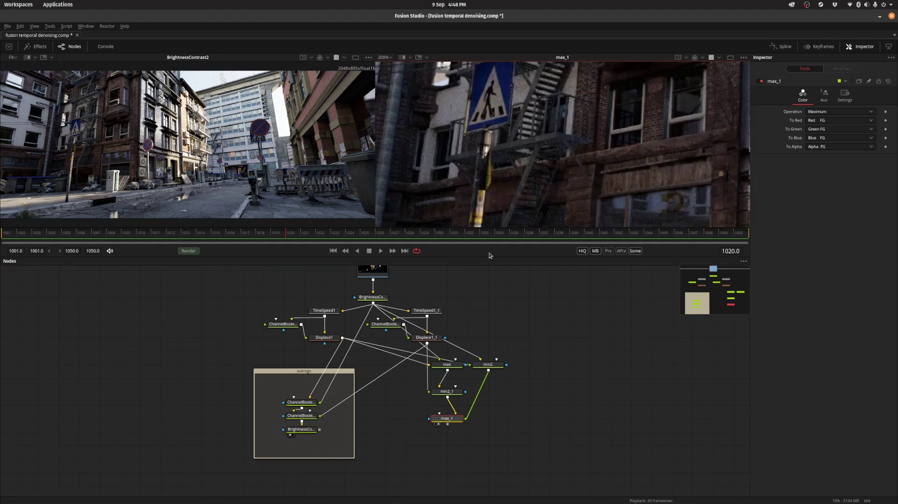
pyautogui.click(462, 234)
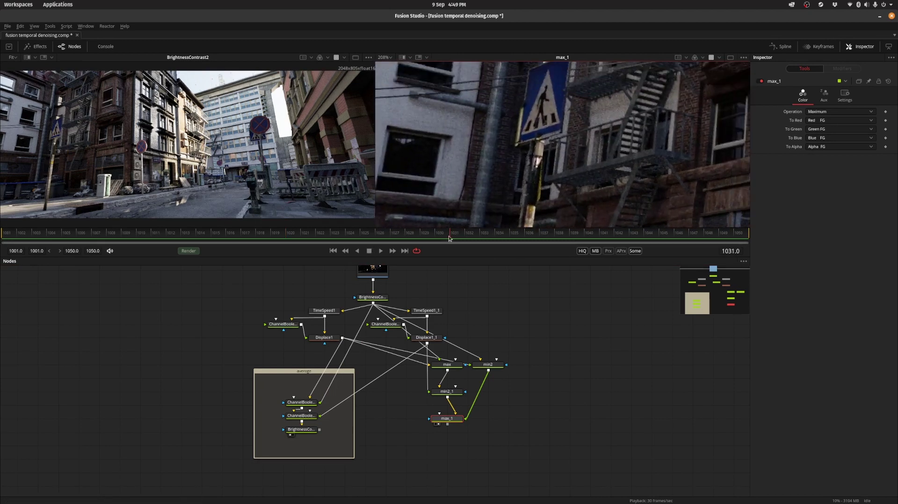
pyautogui.moveTo(463, 232); pyautogui.dragTo(615, 234)
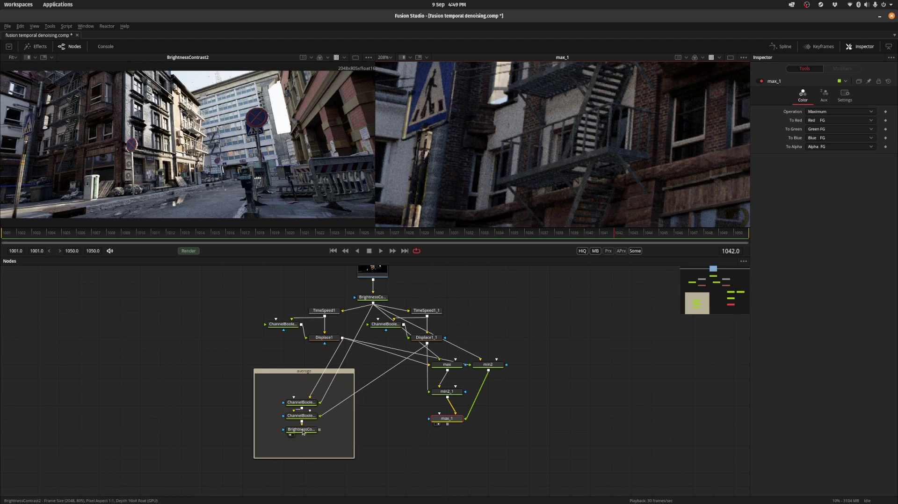
pyautogui.press('2')
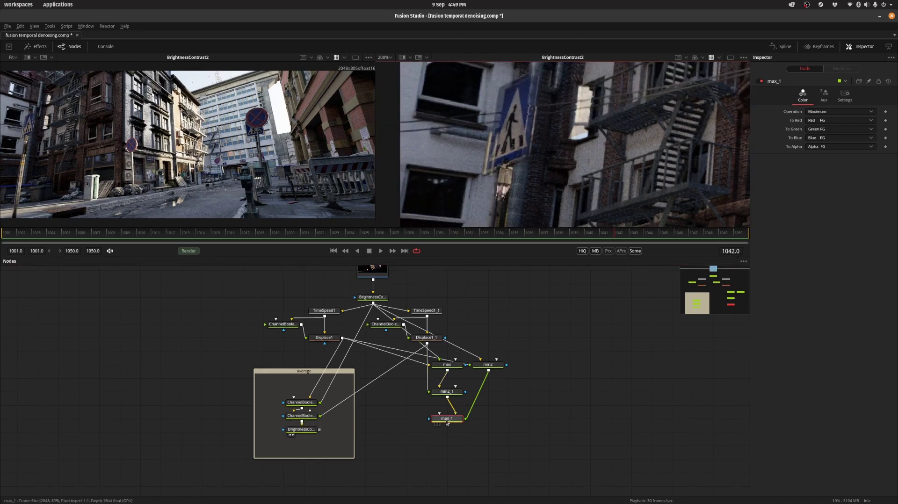
pyautogui.scroll(-1, 530, 125)
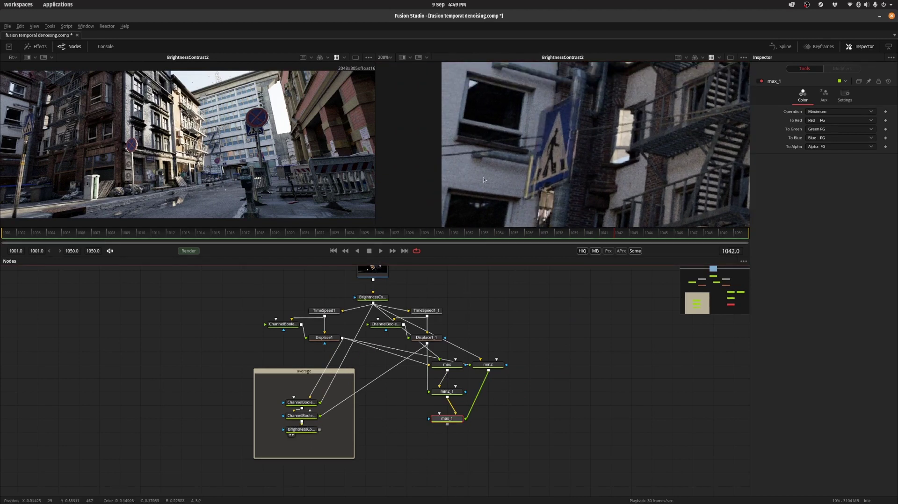
pyautogui.scroll(1, 528, 181)
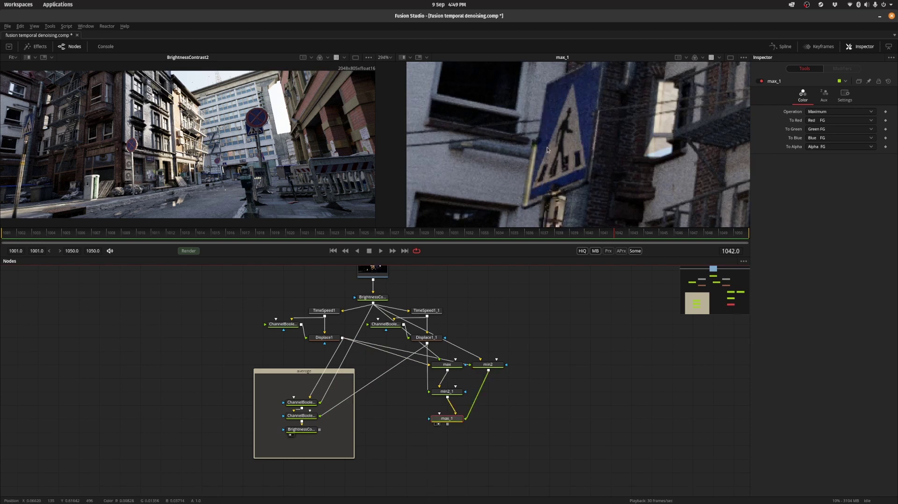
pyautogui.scroll(-1, 554, 206)
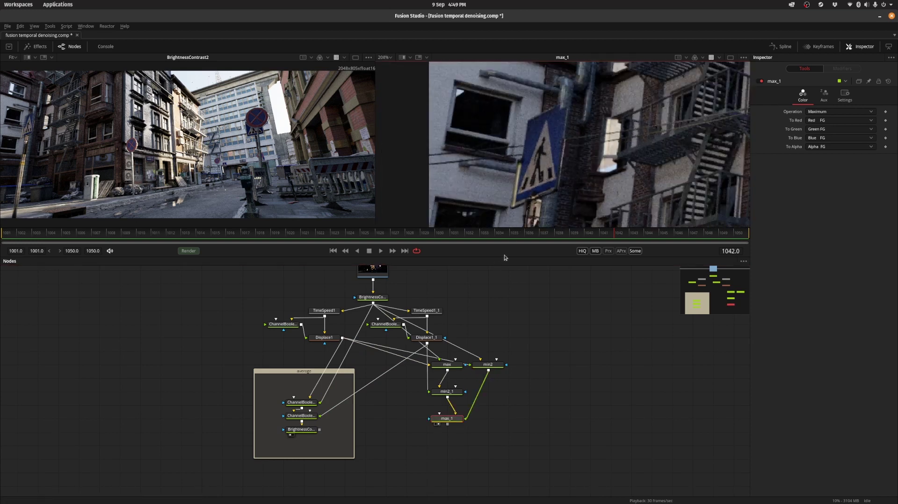
pyautogui.moveTo(504, 257); pyautogui.dragTo(527, 399)
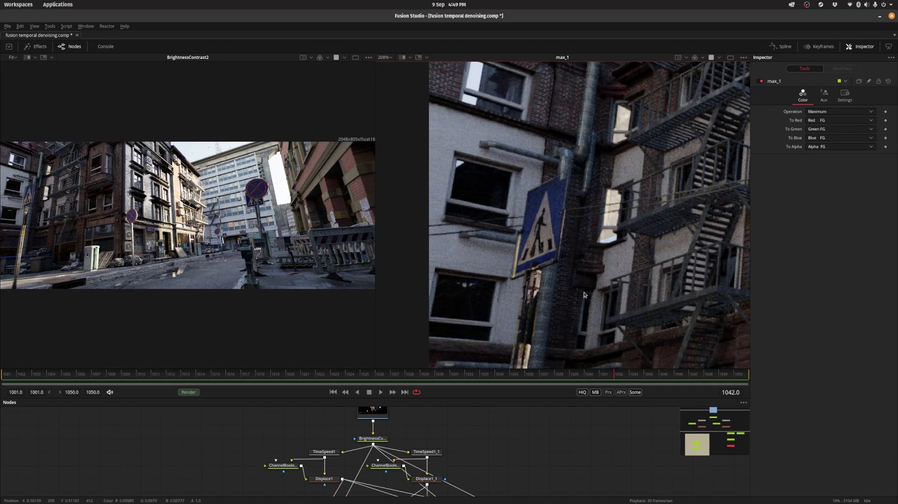
pyautogui.scroll(-2, 584, 281)
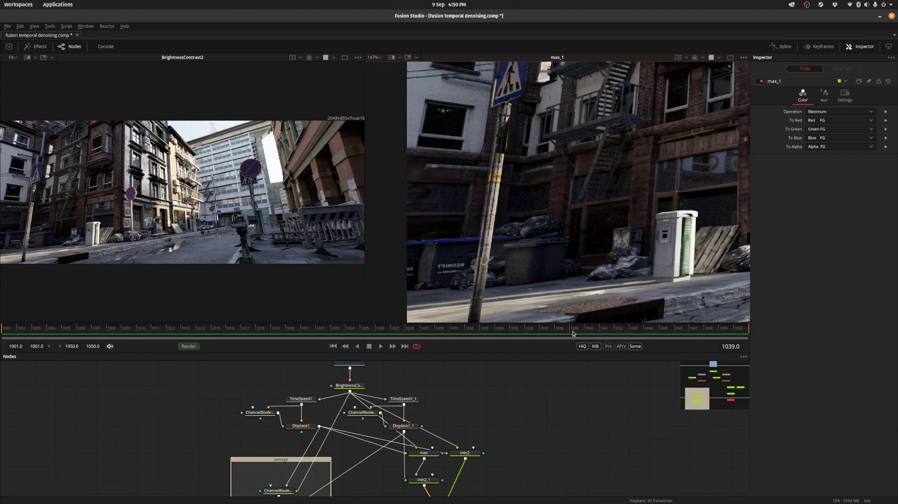
# Inspect max_1 up close at frames 1027 and 1049–1050, around the no-parking sign and kiosk
pyautogui.click(370, 333)
pyautogui.moveTo(375, 333); pyautogui.dragTo(405, 328)
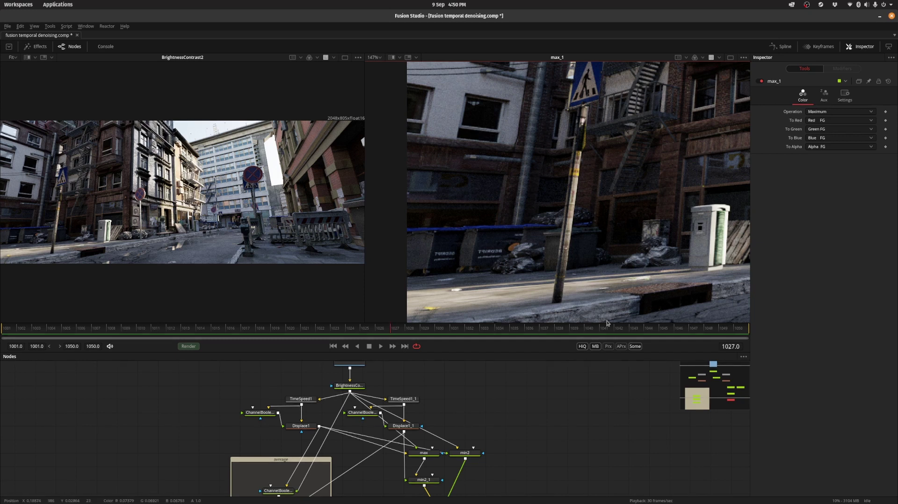
pyautogui.moveTo(645, 247); pyautogui.dragTo(437, 194)
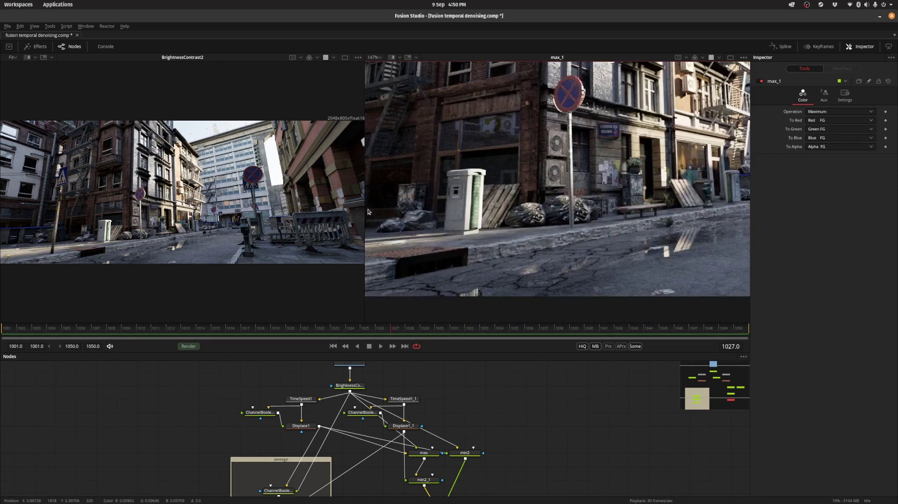
pyautogui.moveTo(365, 56); pyautogui.dragTo(200, 108)
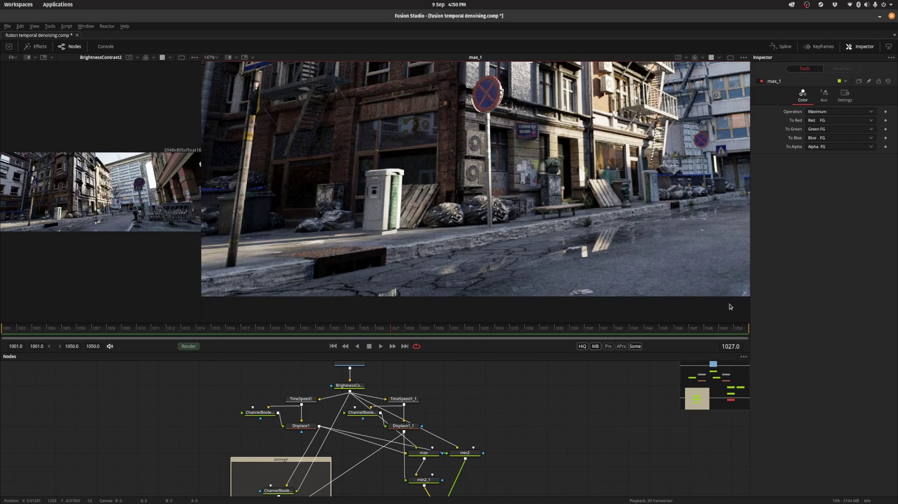
pyautogui.moveTo(737, 331); pyautogui.dragTo(728, 330)
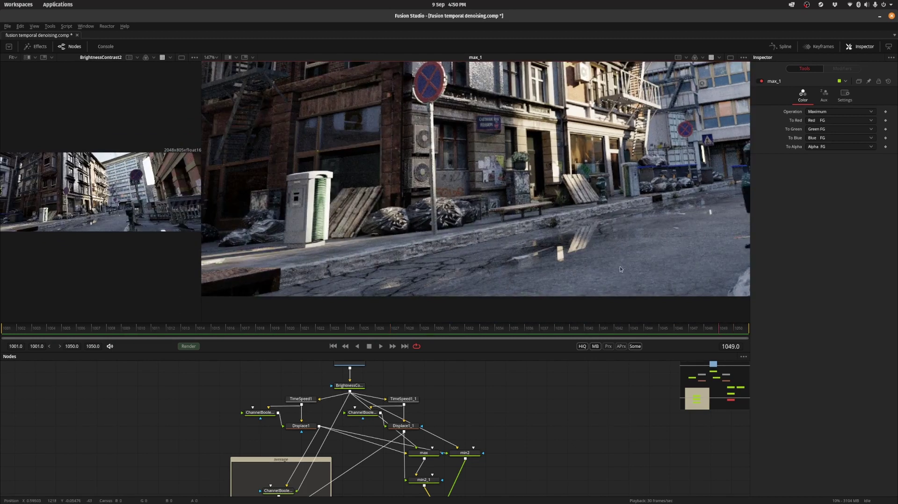
pyautogui.moveTo(313, 177); pyautogui.dragTo(454, 240)
pyautogui.scroll(2, 454, 240)
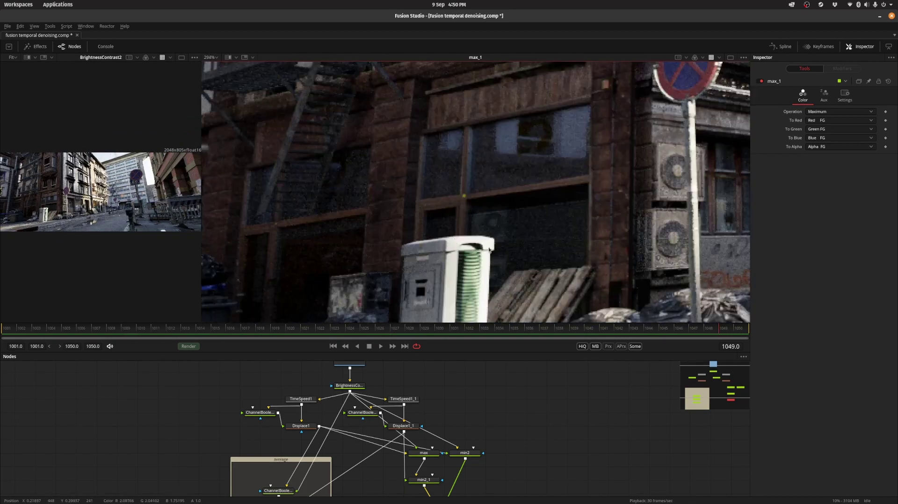
pyautogui.moveTo(600, 320); pyautogui.dragTo(577, 219)
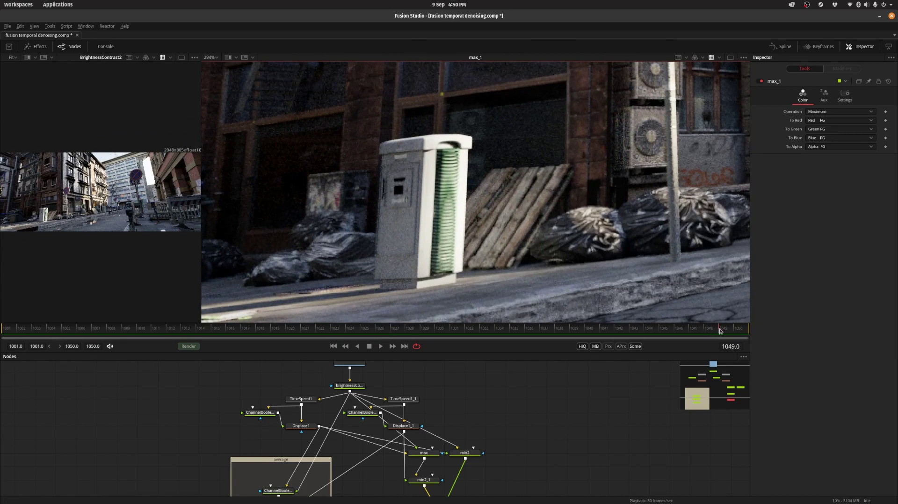
pyautogui.moveTo(721, 331)
pyautogui.mouseDown()
pyautogui.moveTo(741, 333)
pyautogui.moveTo(732, 332)
pyautogui.mouseUp()
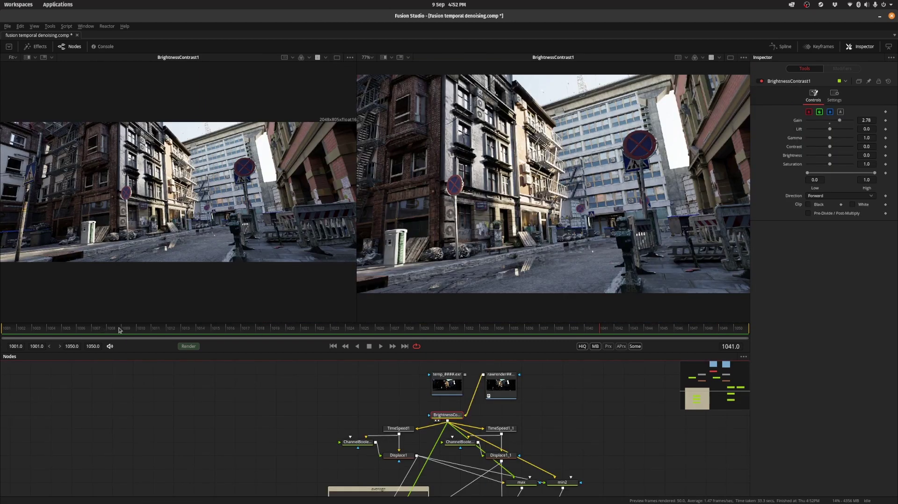
# Loop-play BrightnessContrast1 from frame 1026 while zooming in and out, then load max_1 in the left viewer
pyautogui.moveTo(119, 330); pyautogui.dragTo(386, 327)
pyautogui.moveTo(624, 203); pyautogui.dragTo(612, 205)
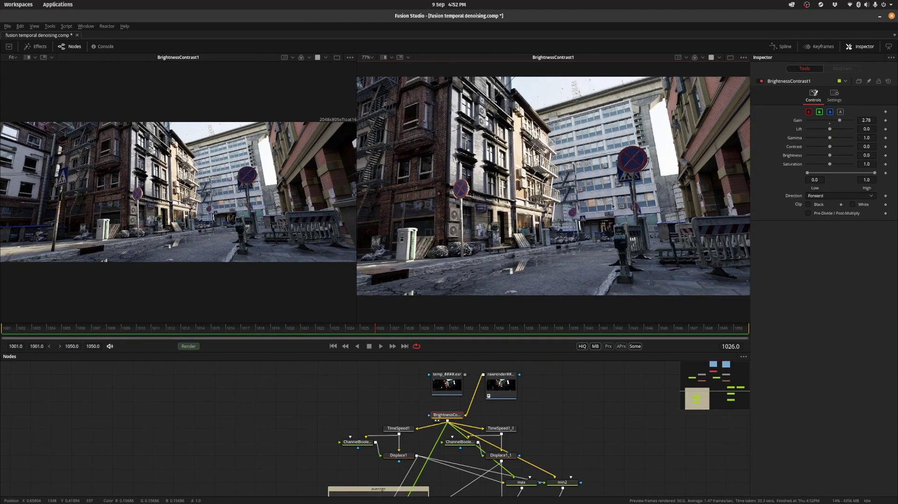
pyautogui.scroll(2, 612, 205)
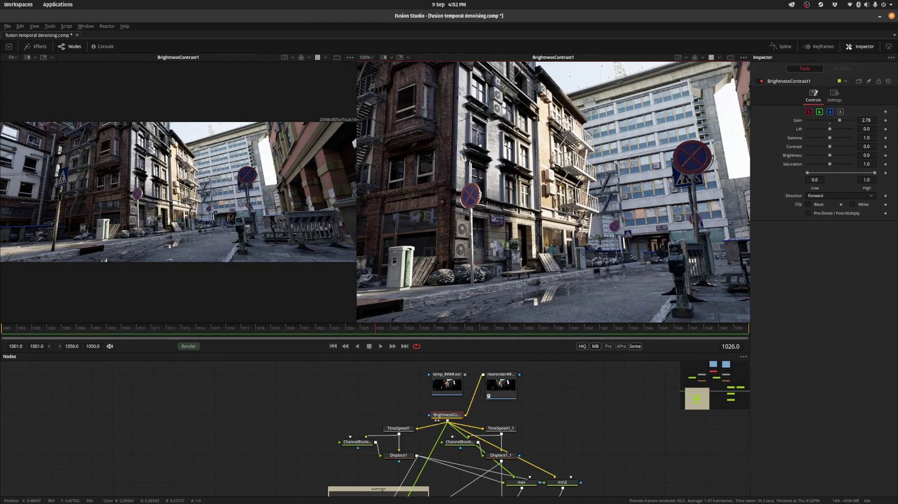
pyautogui.click(381, 346)
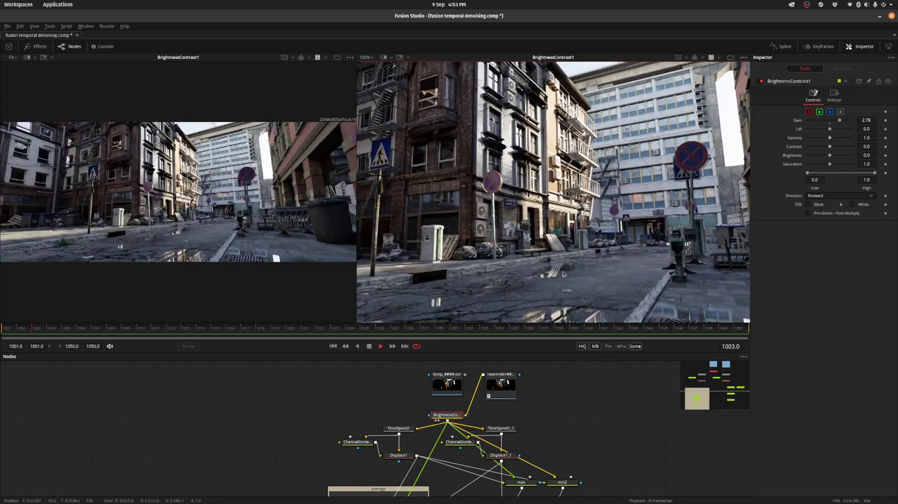
pyautogui.scroll(2, 630, 197)
pyautogui.scroll(1, 608, 199)
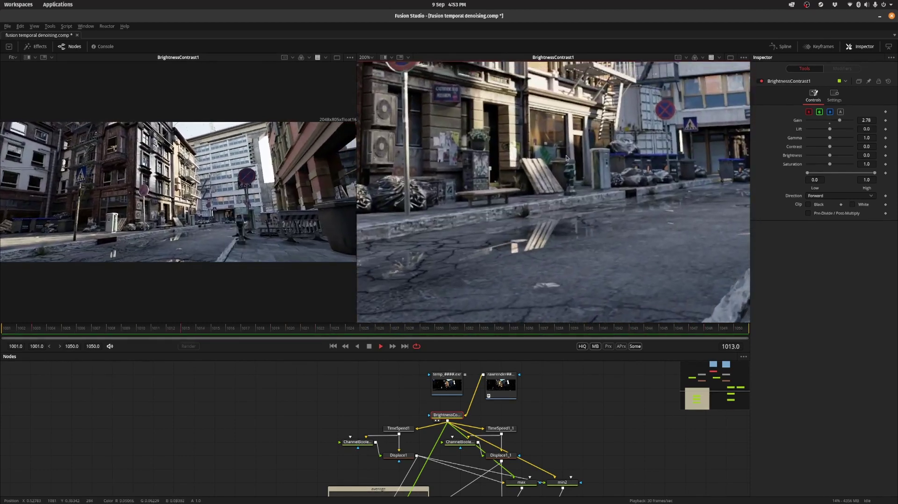
pyautogui.scroll(-2, 593, 200)
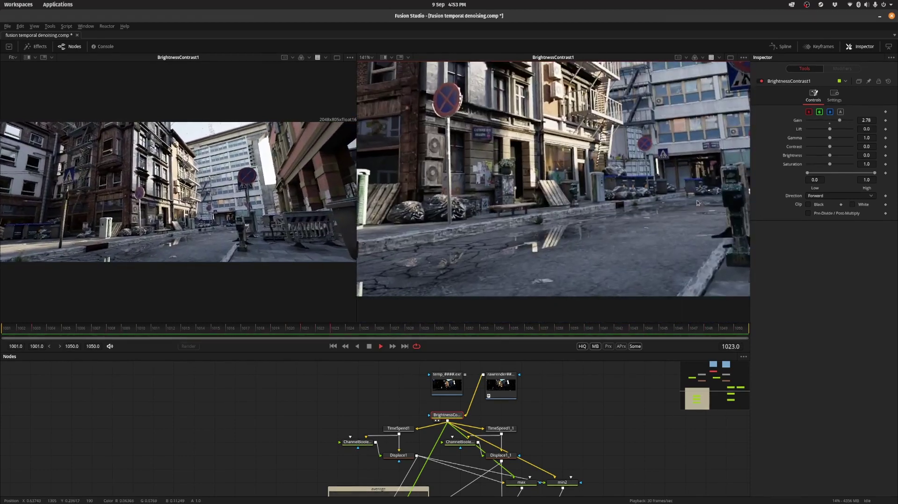
pyautogui.scroll(1, 541, 177)
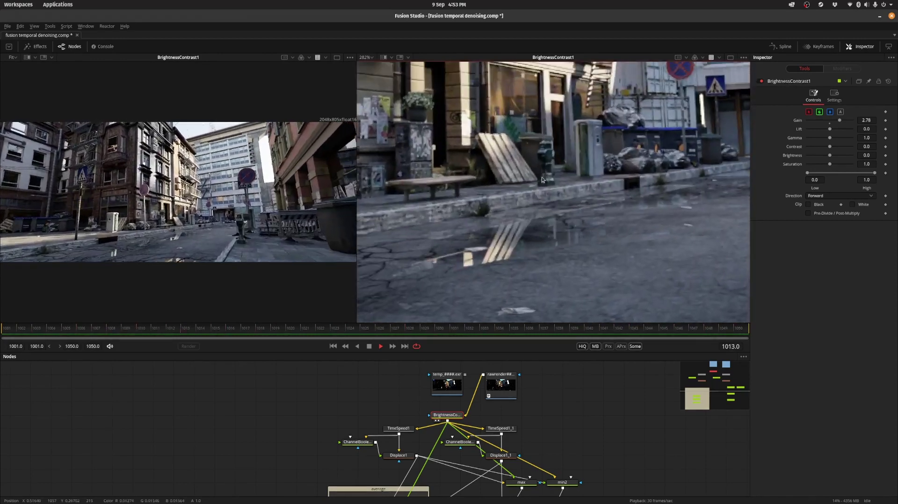
pyautogui.scroll(-5, 575, 444)
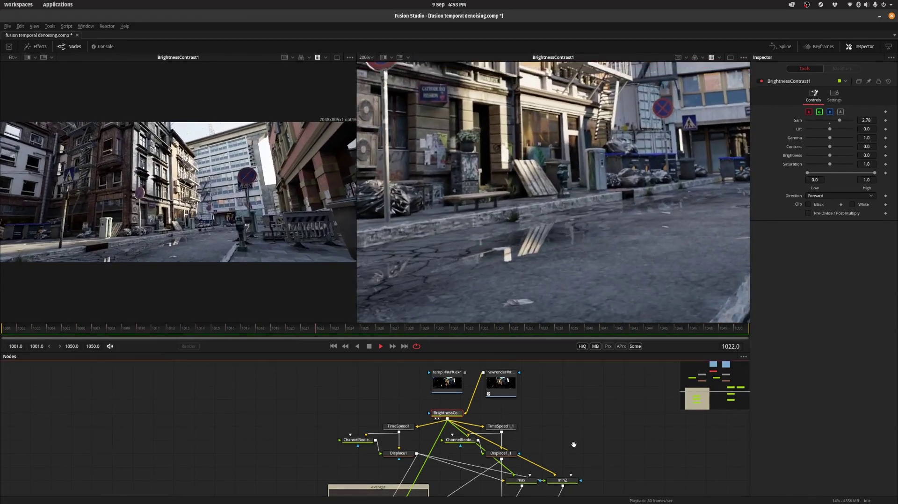
pyautogui.click(487, 425)
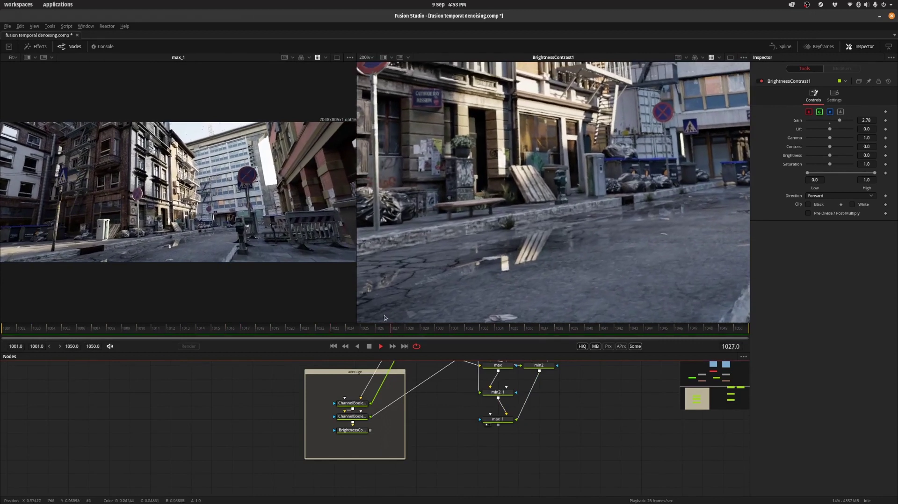
# Zoom the max_1 view onto the storefront and loop playback beside the original render
pyautogui.press('space')
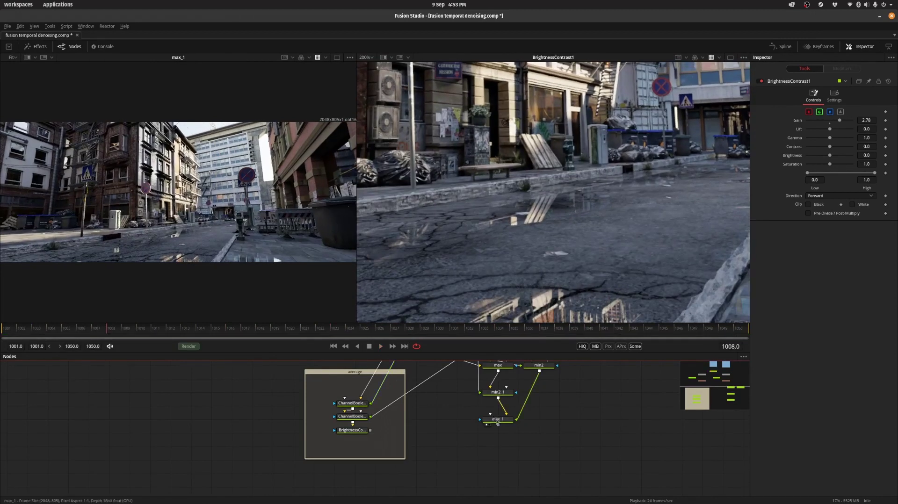
pyautogui.scroll(5, 245, 225)
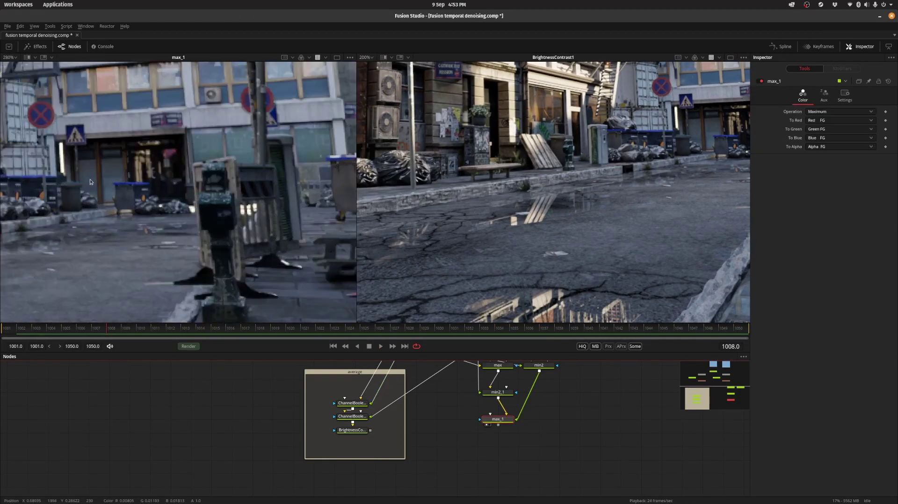
pyautogui.moveTo(66, 187); pyautogui.dragTo(301, 210)
pyautogui.moveTo(152, 187); pyautogui.dragTo(254, 159)
pyautogui.click(380, 349)
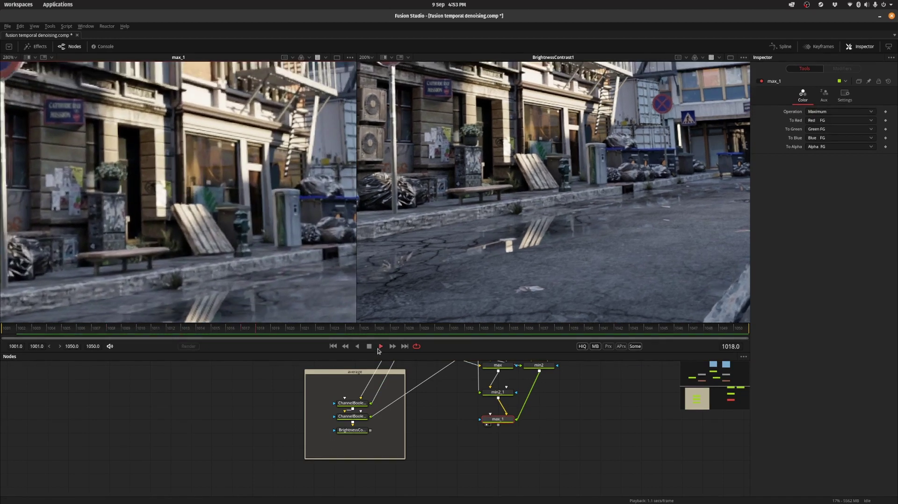
pyautogui.scroll(-1, 141, 234)
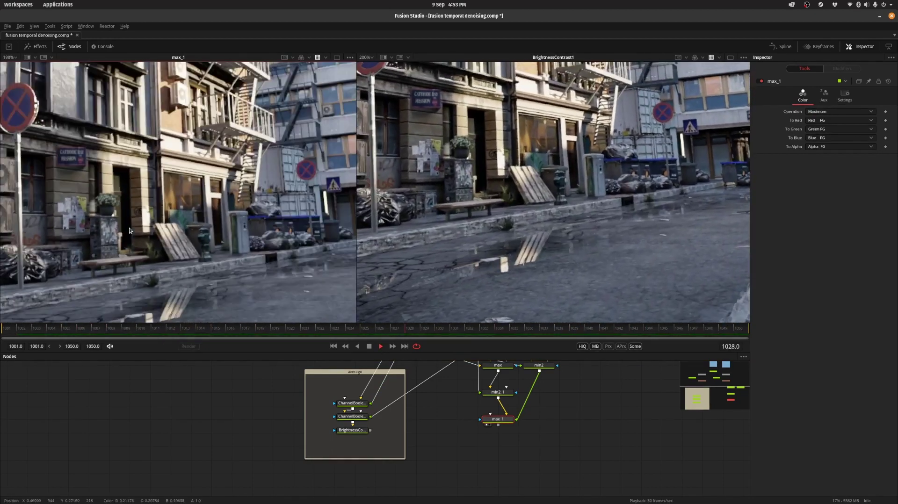
pyautogui.moveTo(540, 154); pyautogui.dragTo(564, 209)
pyautogui.scroll(1, 564, 210)
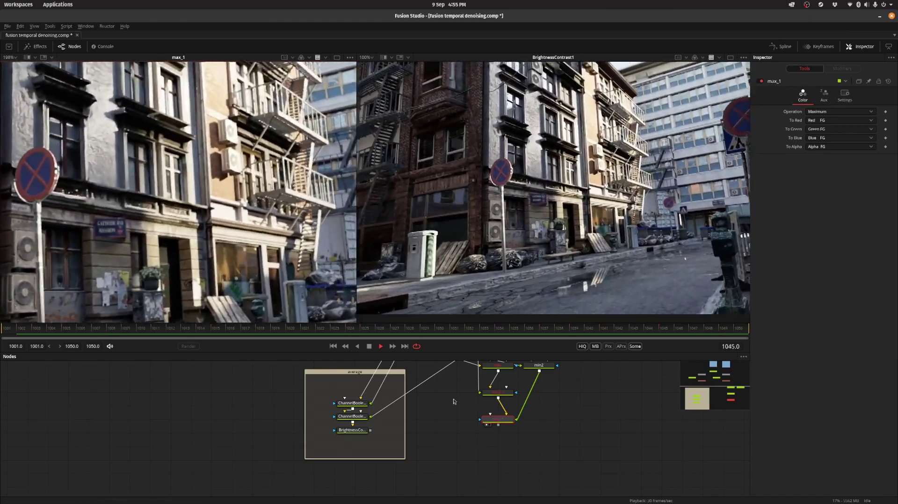
# Frame the whole temporal-denoise node network in the node graph
pyautogui.moveTo(471, 371); pyautogui.dragTo(433, 453)
pyautogui.scroll(-3, 471, 402)
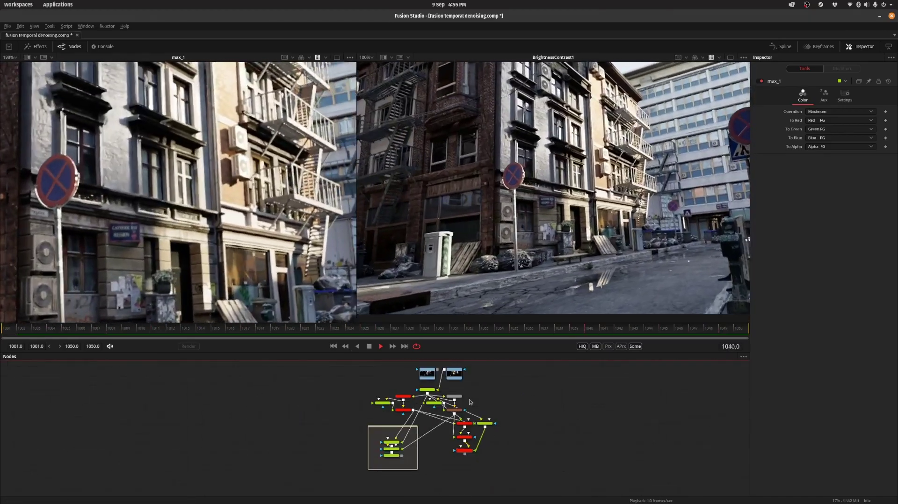
pyautogui.moveTo(474, 396); pyautogui.dragTo(503, 404)
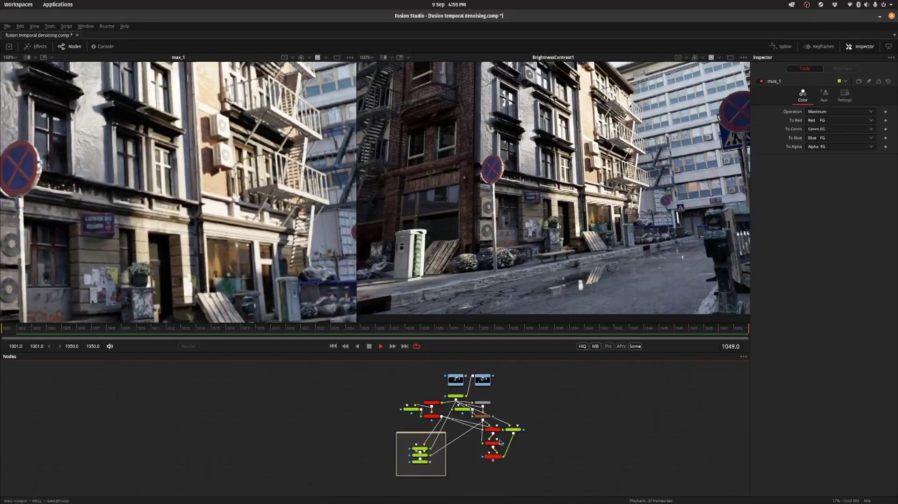
pyautogui.scroll(4, 484, 385)
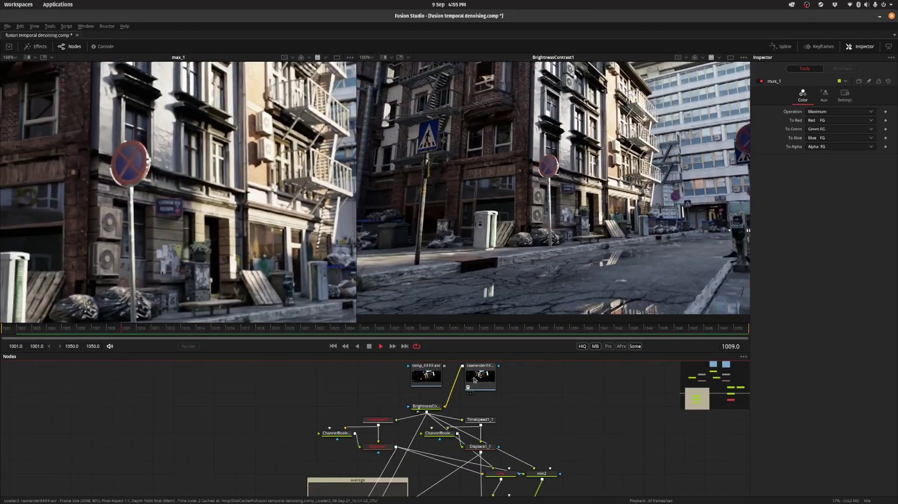